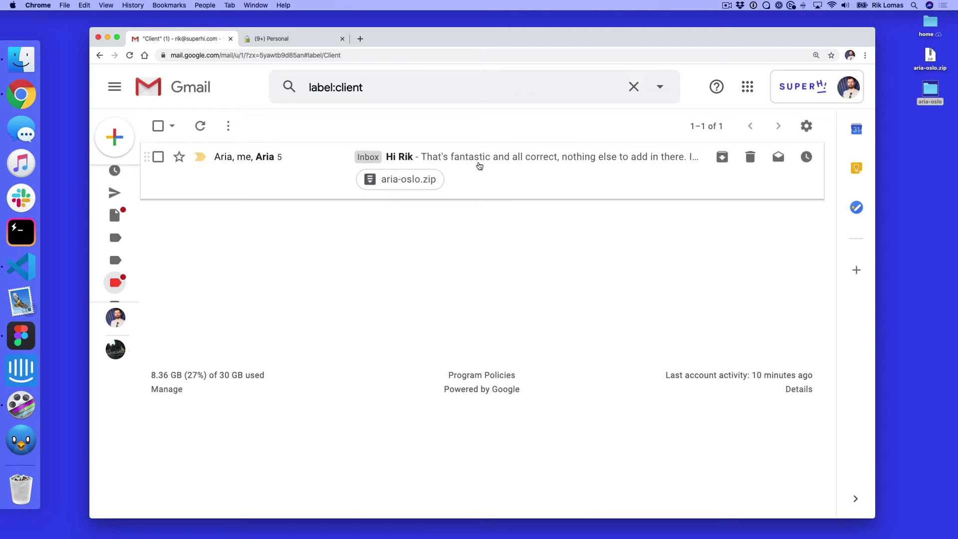
- Open the client's 'Hi Rik' email thread in the Client label
left_click(481, 165)
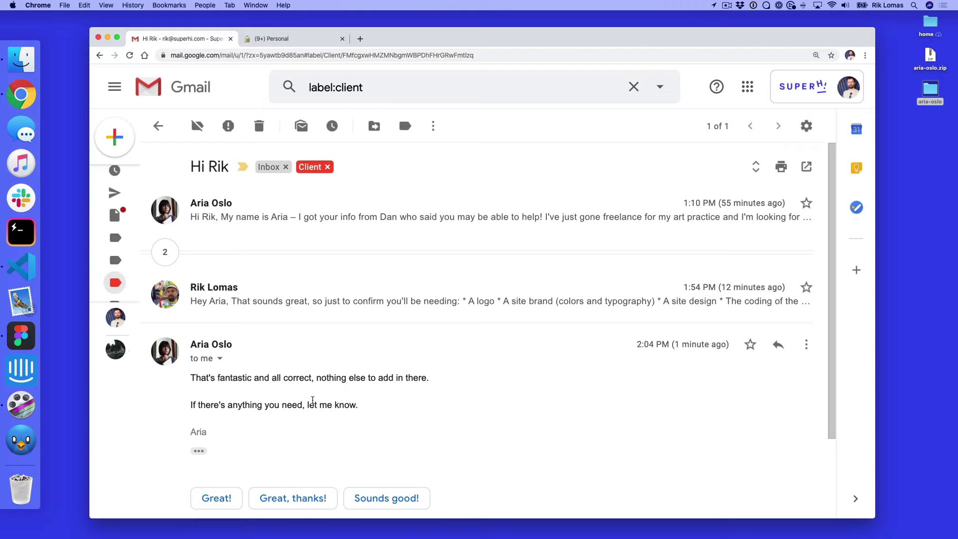
- Go to the personal Notion page and choose Create or join workspace from the workspace list
key("super+grave")
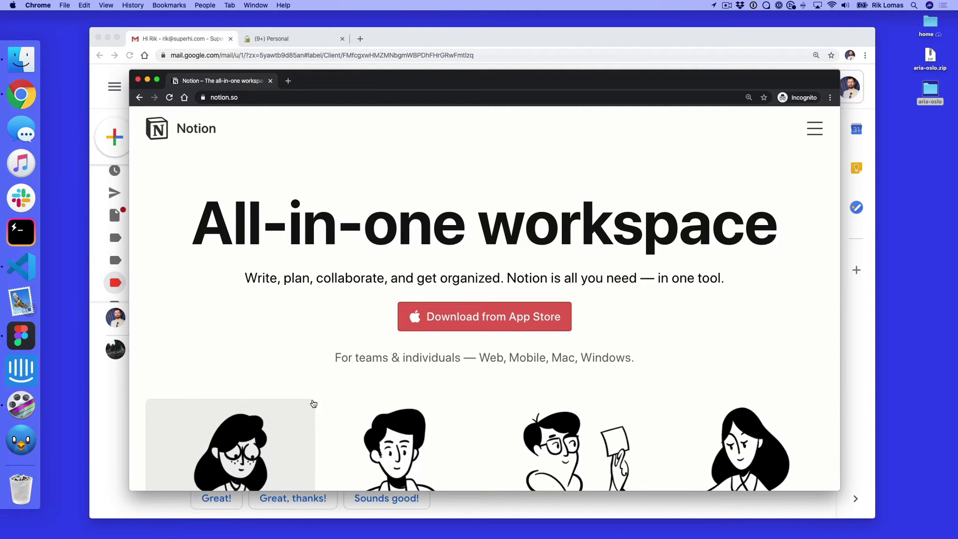
left_click(814, 128)
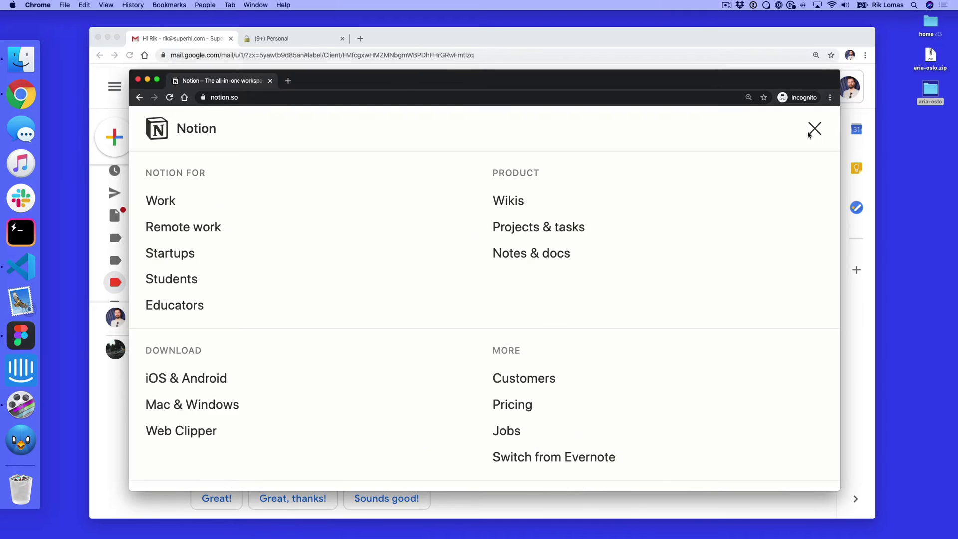
scroll(731, 165, "down", 5)
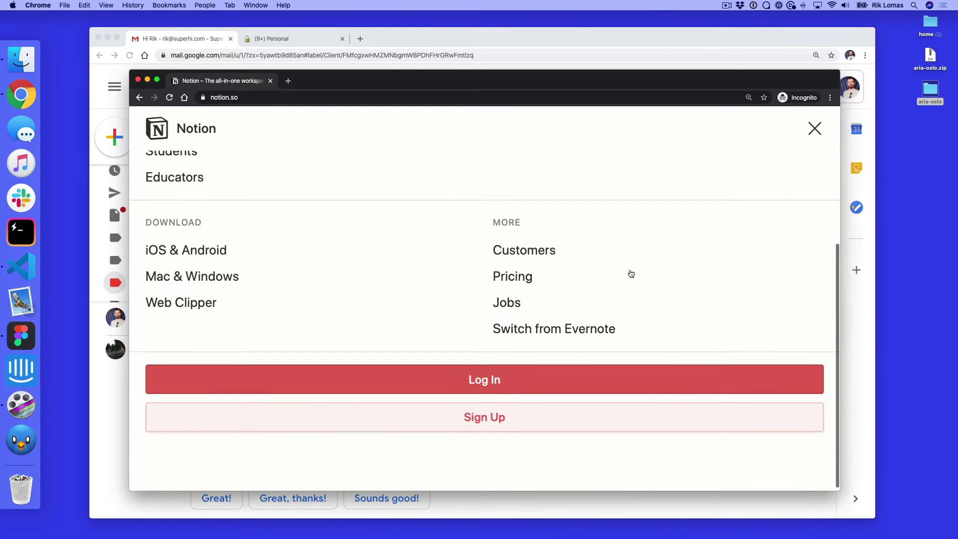
left_click(813, 130)
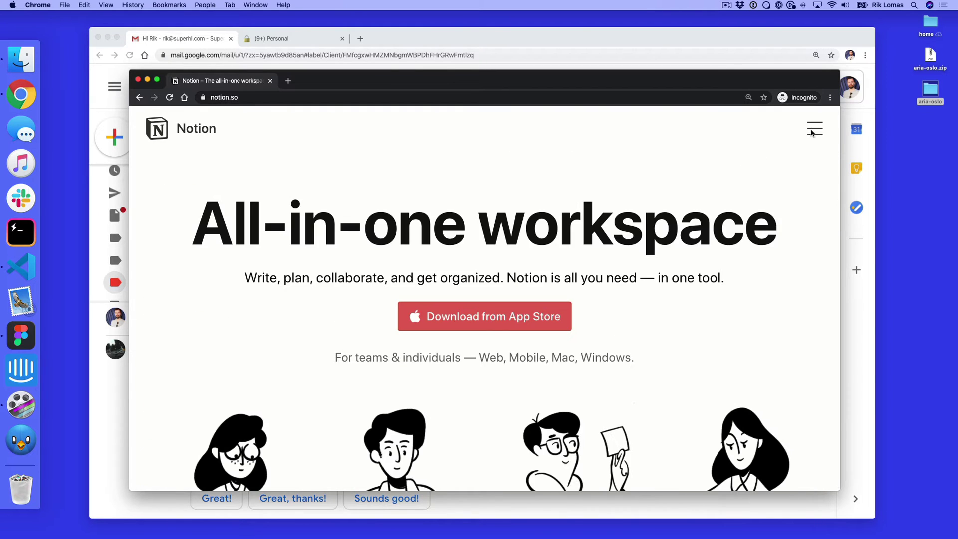
left_click(274, 39)
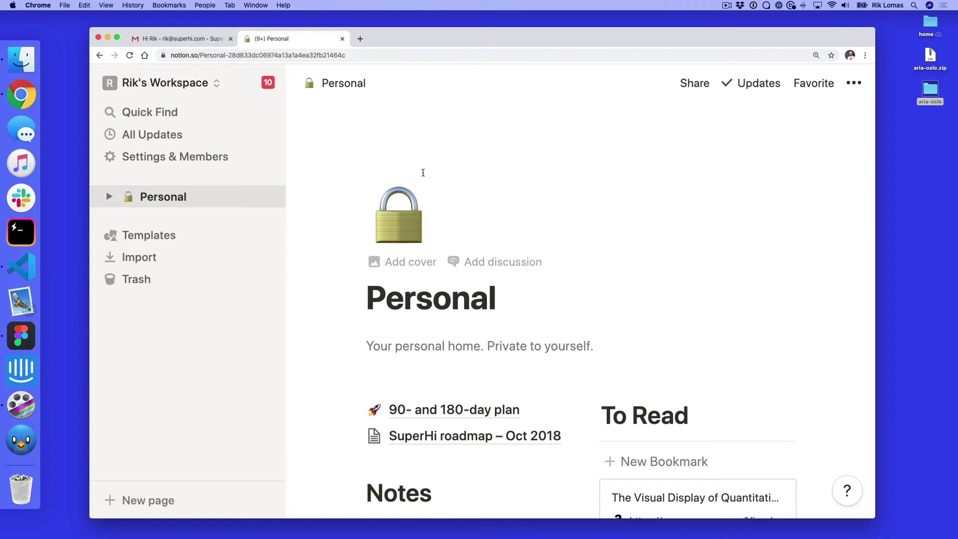
left_click(202, 82)
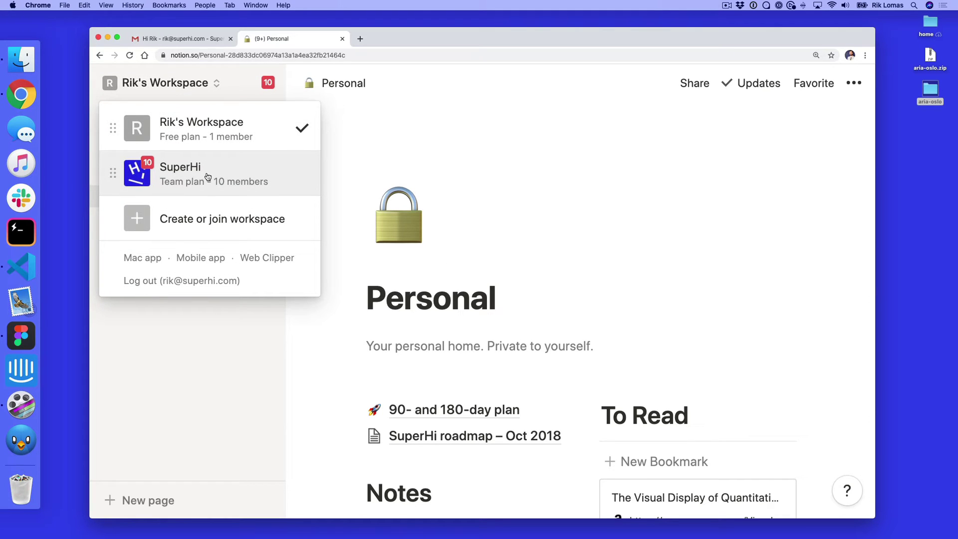
left_click(231, 220)
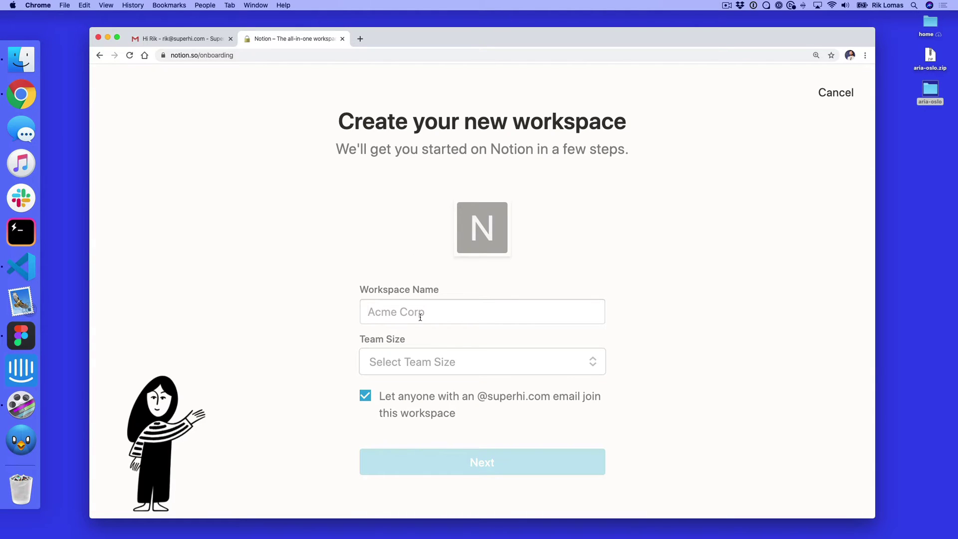
type("Rik's C")
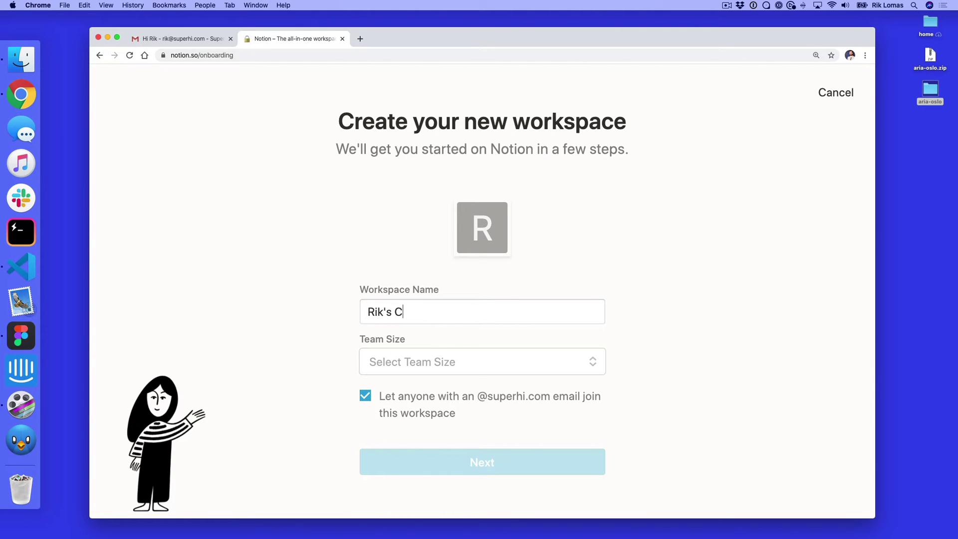
type("lient Work")
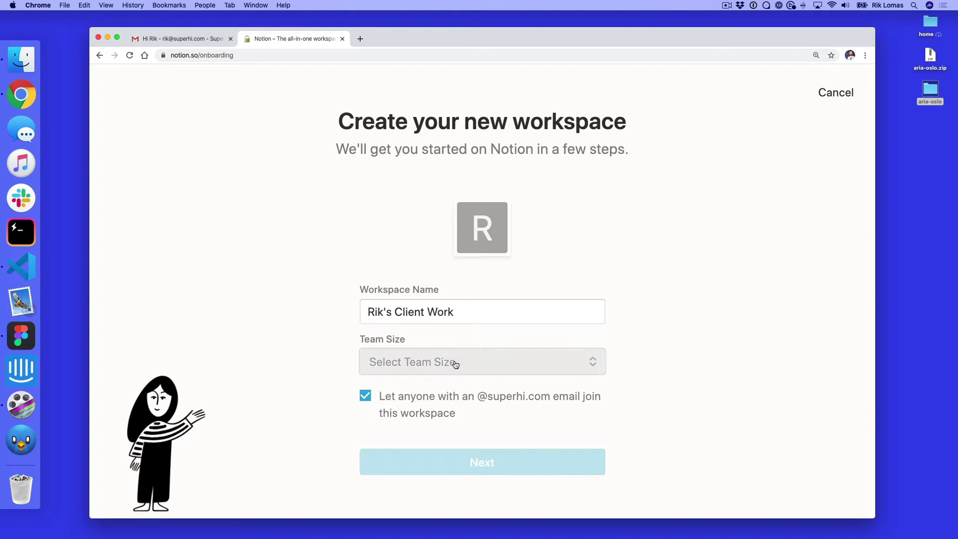
- Create the workspace for Just me, with company-email joining off, using starter templates
left_click(460, 362)
left_click(404, 394)
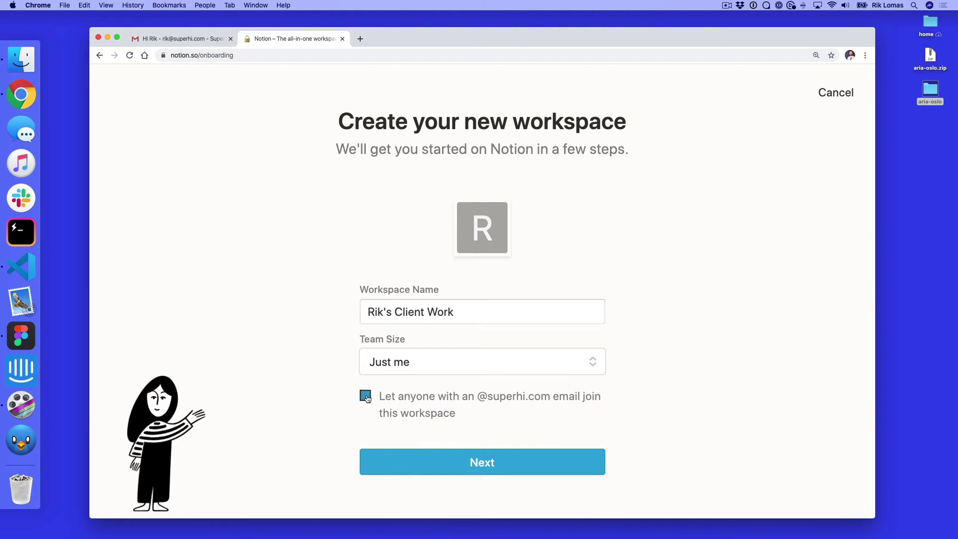
left_click(365, 396)
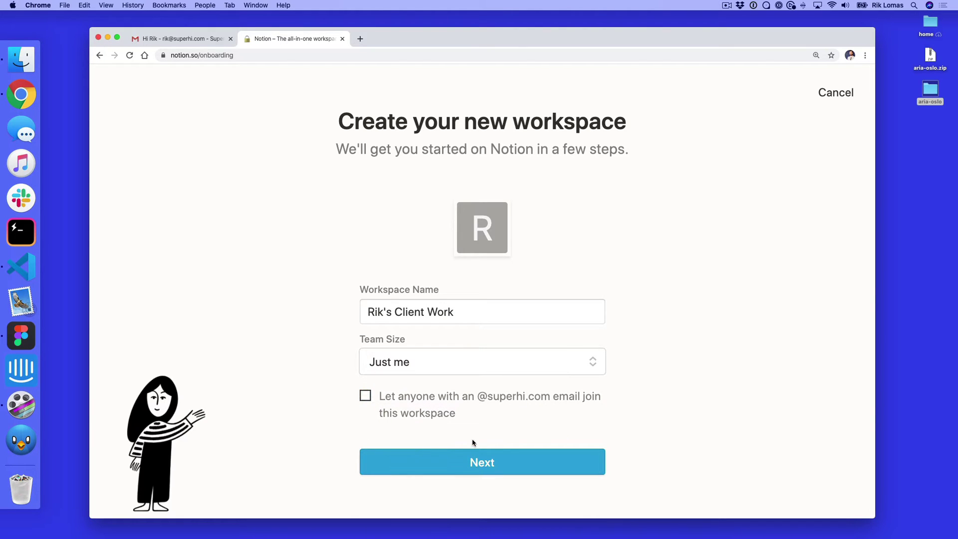
left_click(520, 463)
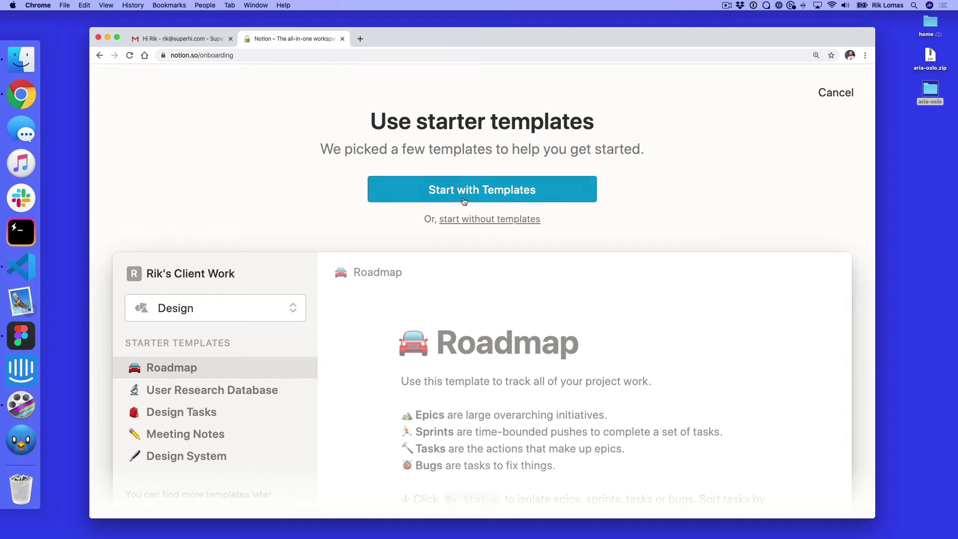
left_click(495, 191)
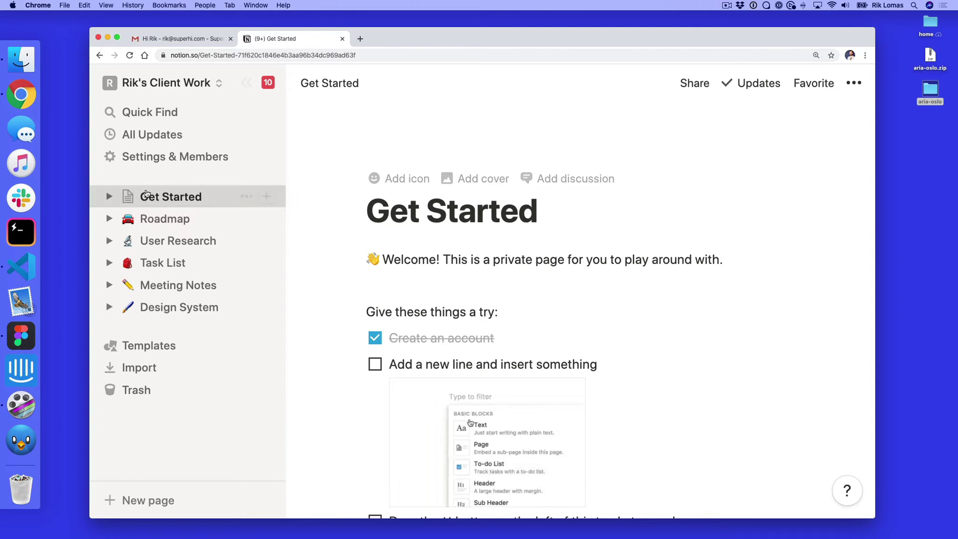
mouse_move(178, 240)
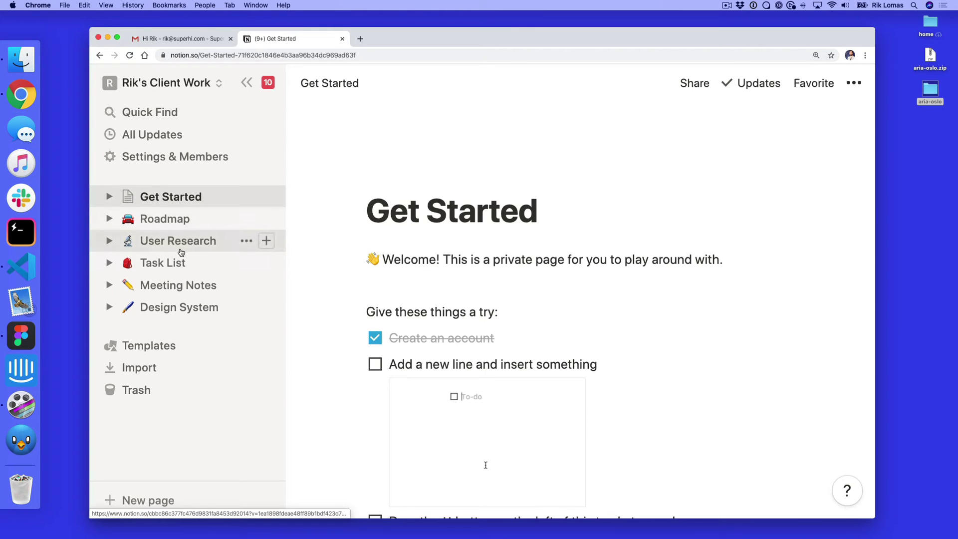
- Preview the Roadmap, Meeting Notes and Design System pages, then return to Get Started
left_click(168, 219)
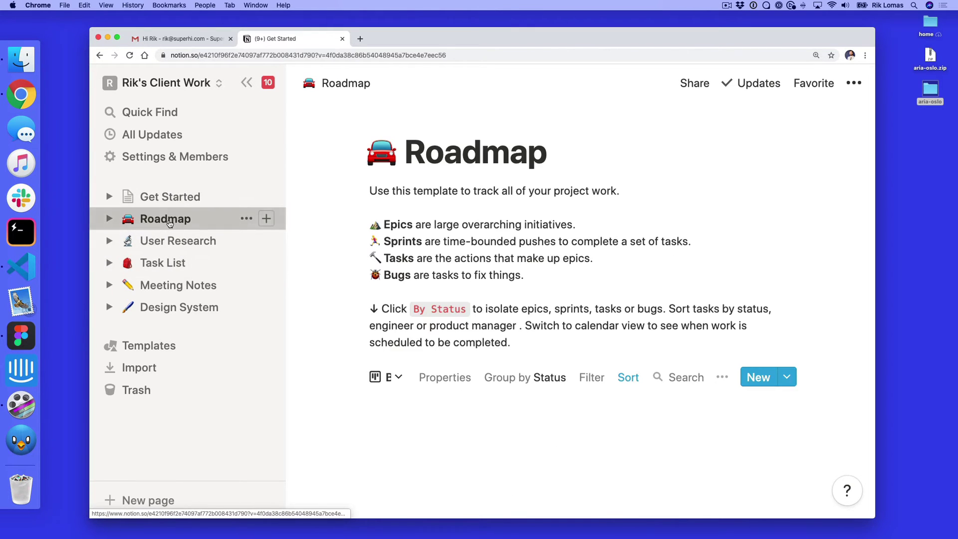
scroll(340, 252, "down", 5)
scroll(341, 251, "down", 5)
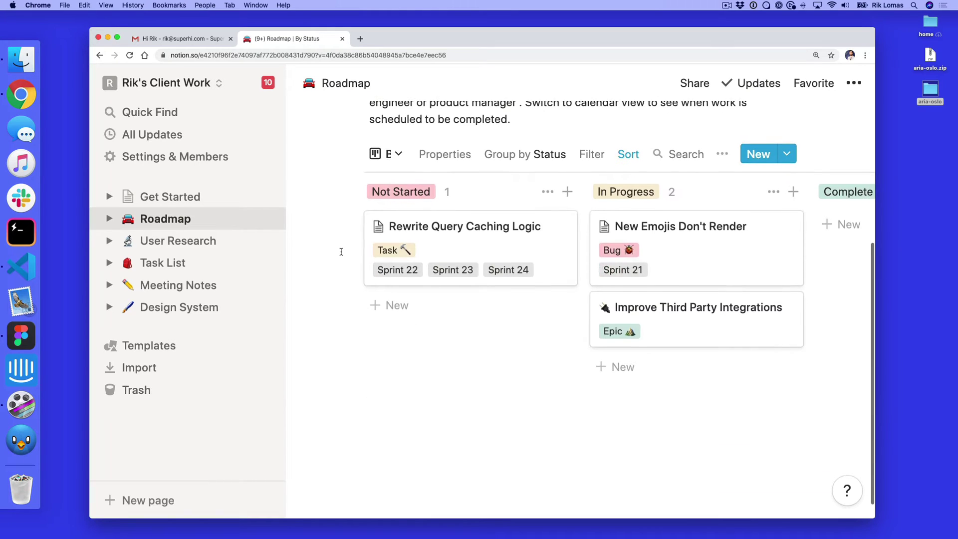
scroll(627, 218, "right", 3)
scroll(627, 219, "right", 5)
scroll(524, 225, "left", 8)
mouse_move(179, 285)
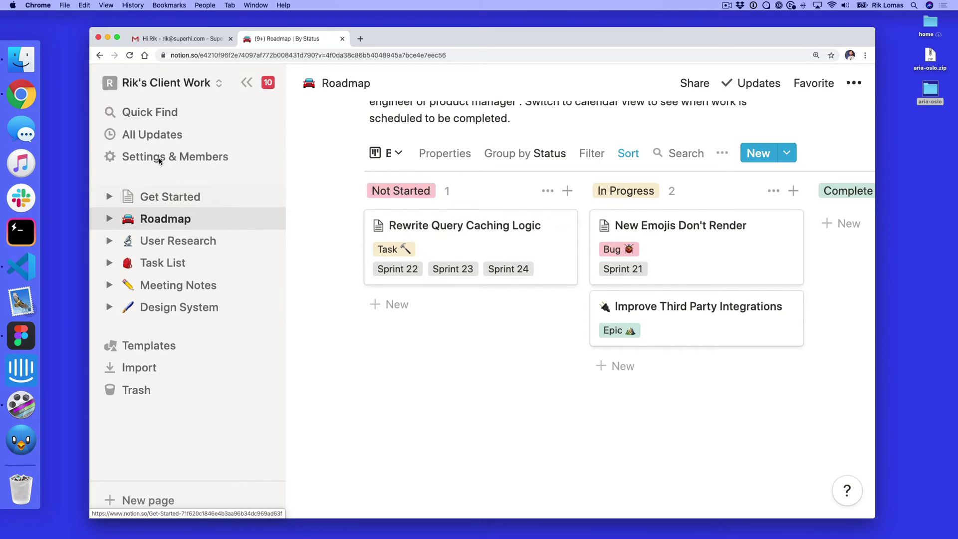
mouse_move(187, 263)
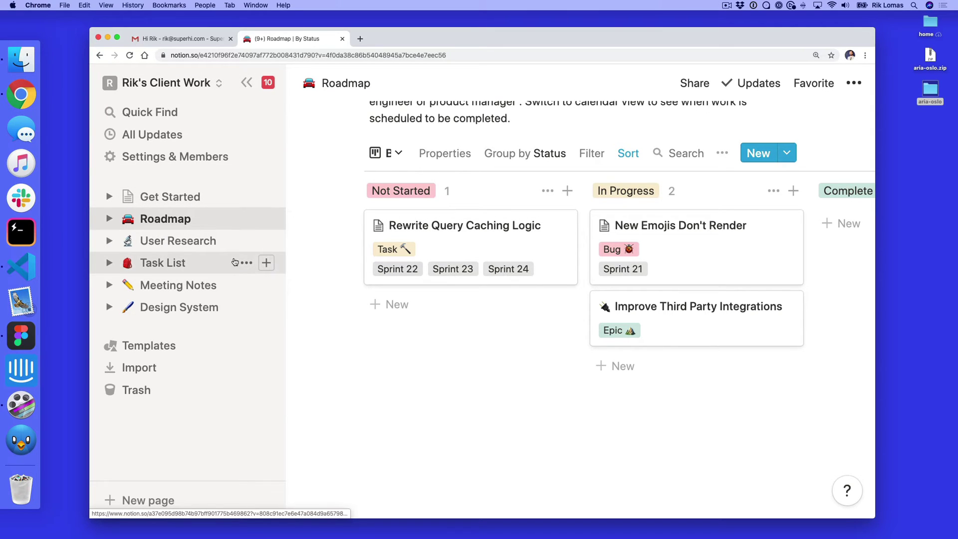
left_click(200, 285)
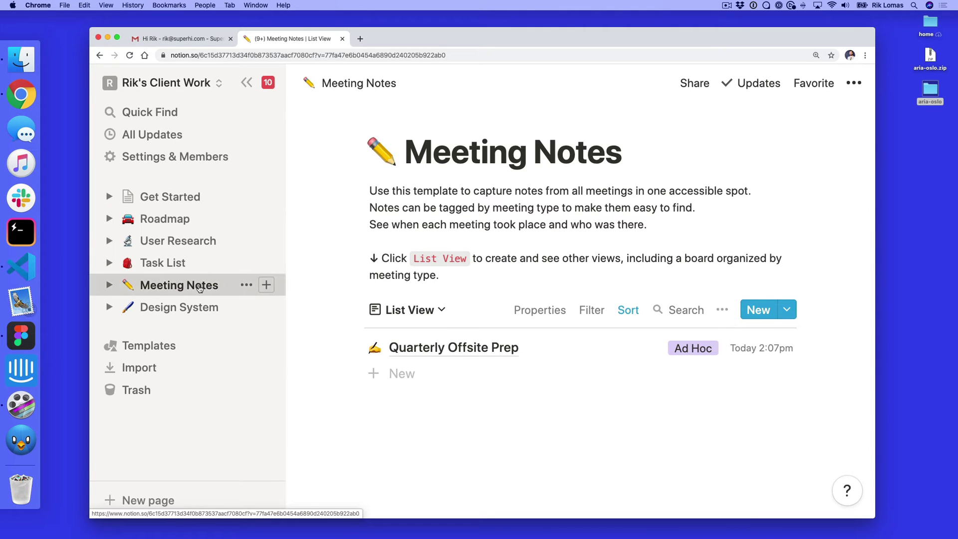
left_click(180, 307)
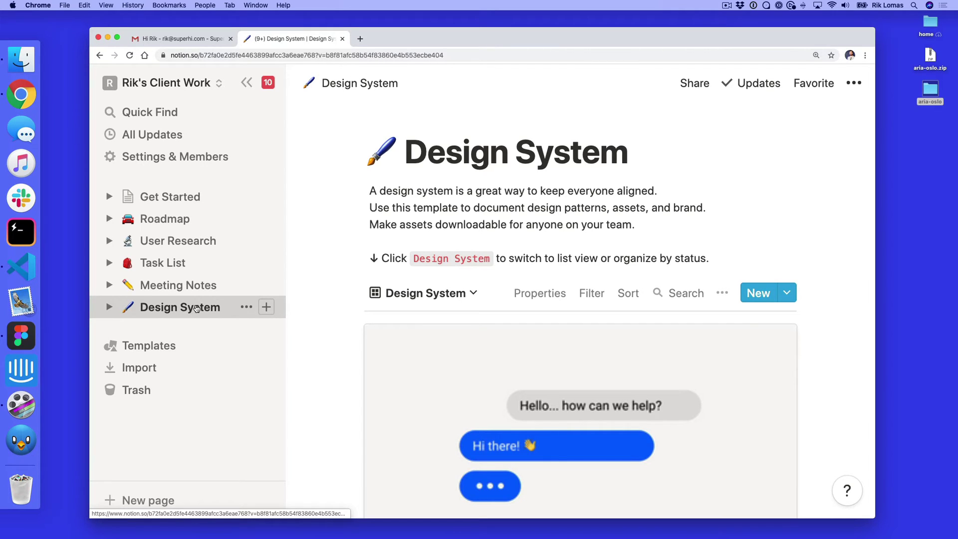
left_click(160, 82)
left_click(224, 217)
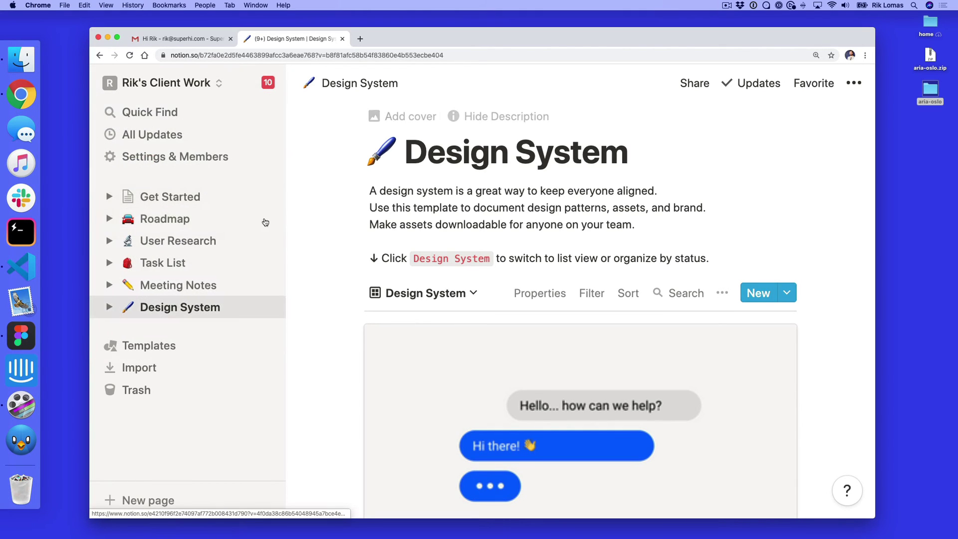
left_click(171, 196)
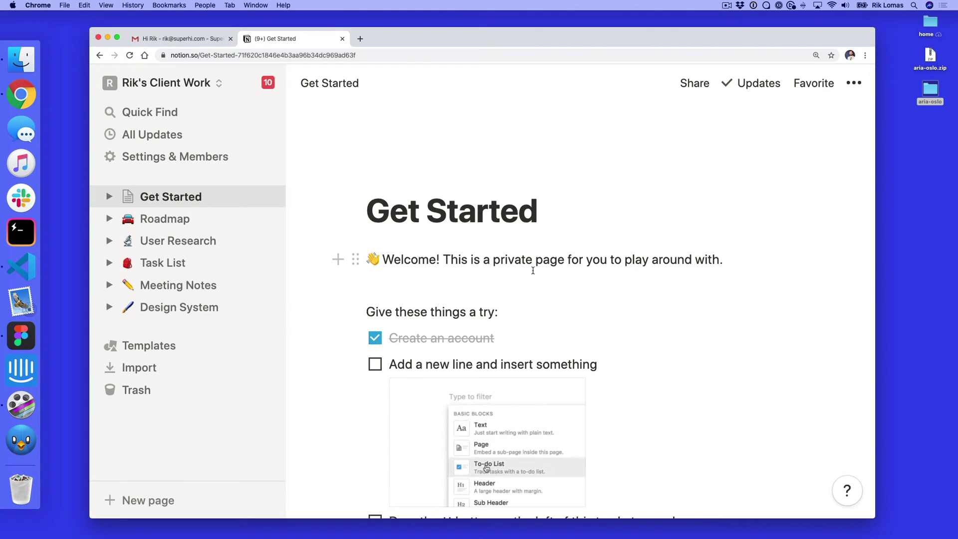
- Create a page titled Aria Oslo Project and start it from the Empty template
left_click(157, 499)
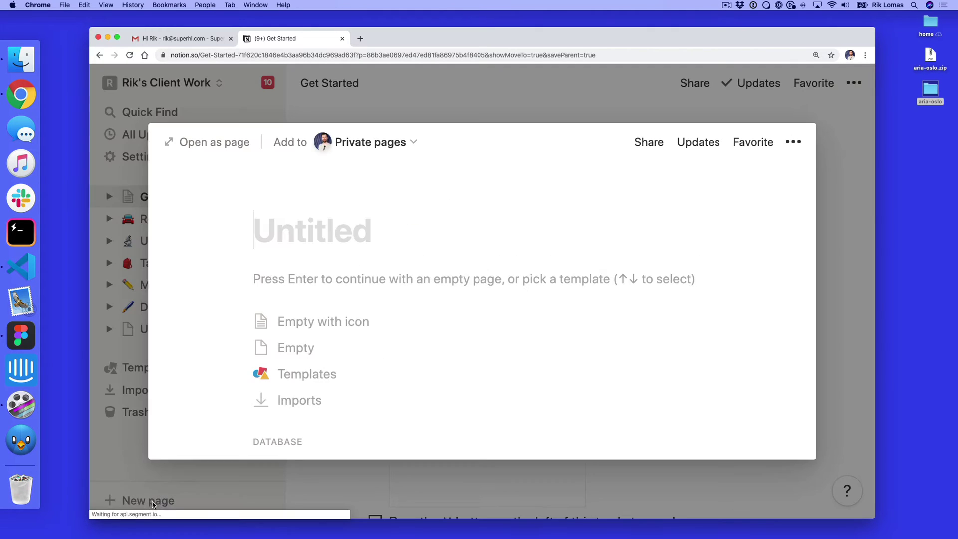
type("Air")
key("BackSpace")
key("BackSpace")
type("ria Oslo Project")
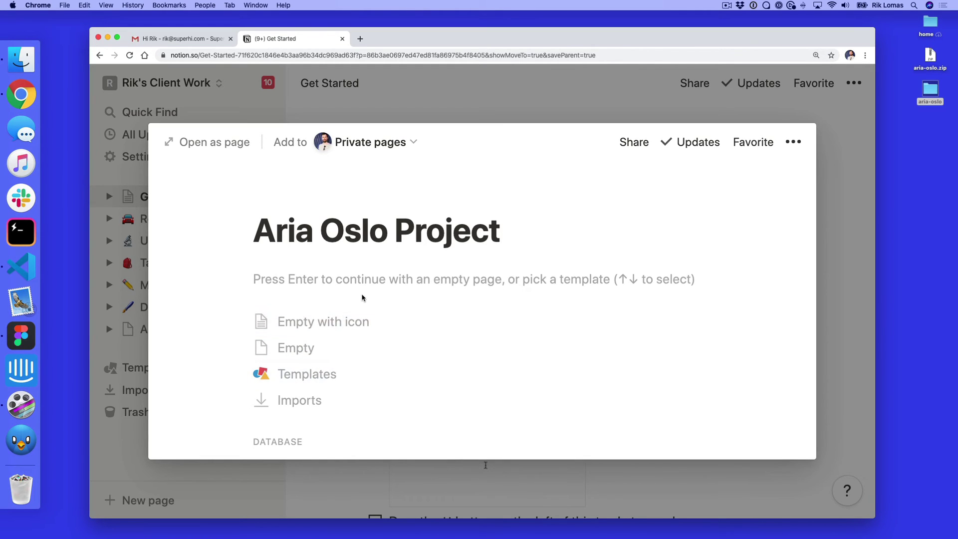
left_click(307, 278)
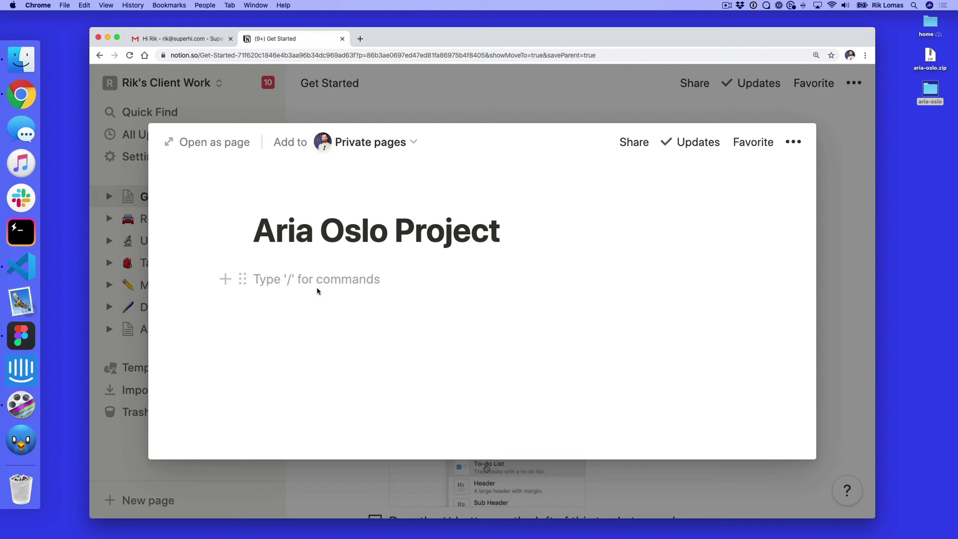
type("/")
scroll(388, 366, "down", 1)
scroll(388, 366, "down", 2)
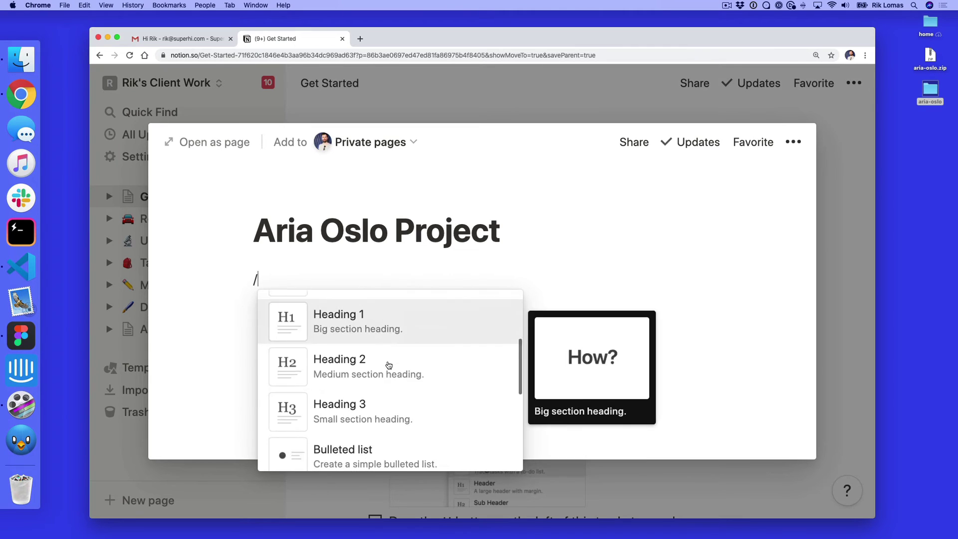
scroll(388, 367, "down", 2)
scroll(389, 367, "down", 2)
scroll(388, 364, "down", 1)
scroll(389, 362, "down", 2)
scroll(390, 363, "down", 2)
scroll(389, 362, "down", 2)
scroll(389, 363, "down", 1)
scroll(389, 362, "down", 2)
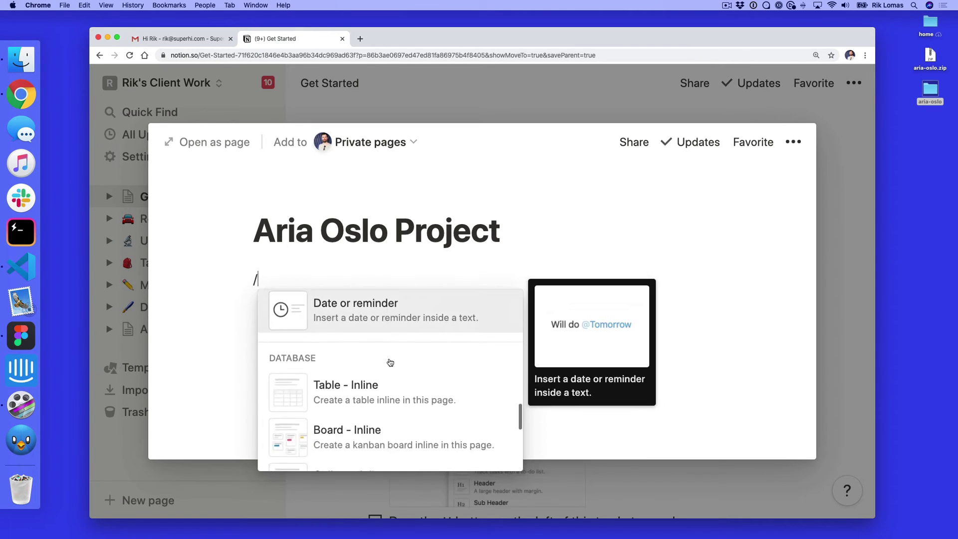
scroll(390, 362, "down", 2)
scroll(389, 362, "down", 1)
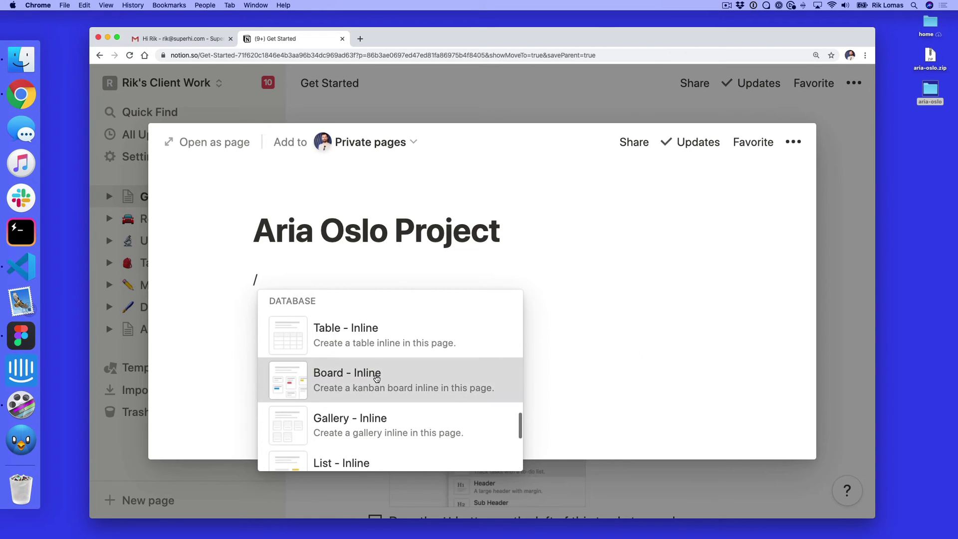
- Insert a Board - Inline database into the Aria Oslo Project page
left_click(376, 376)
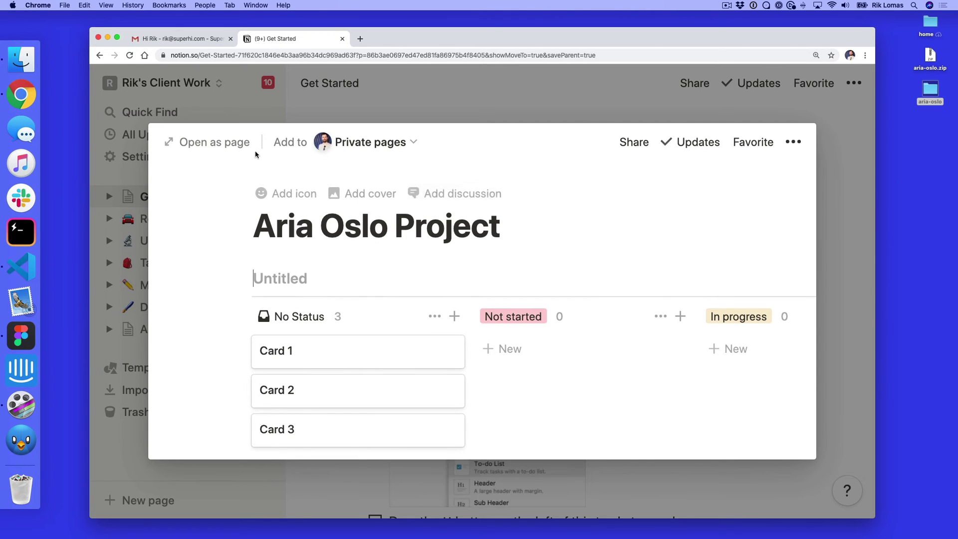
- Open the board as a full page and rename the Not started column to To Do
left_click(209, 146)
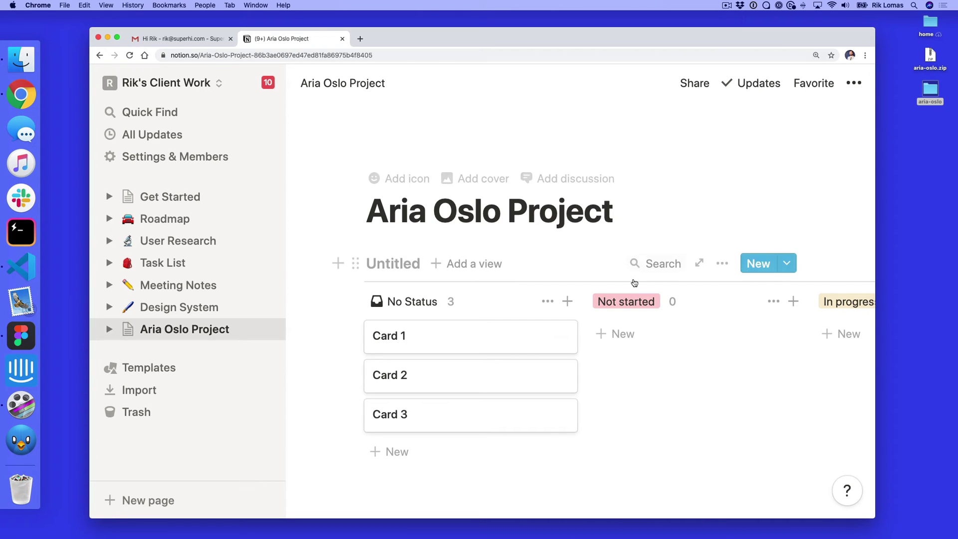
mouse_move(613, 306)
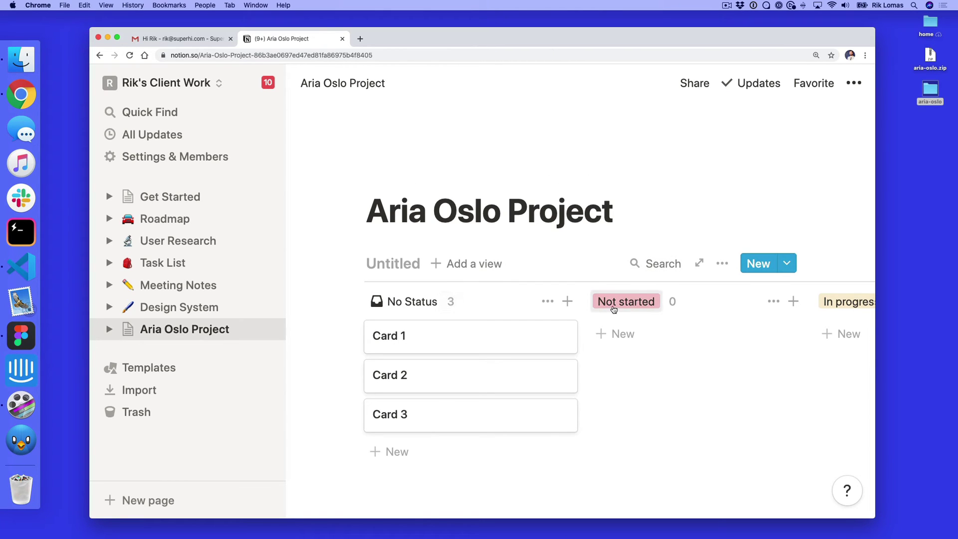
scroll(607, 311, "right", 5)
scroll(613, 310, "right", 5)
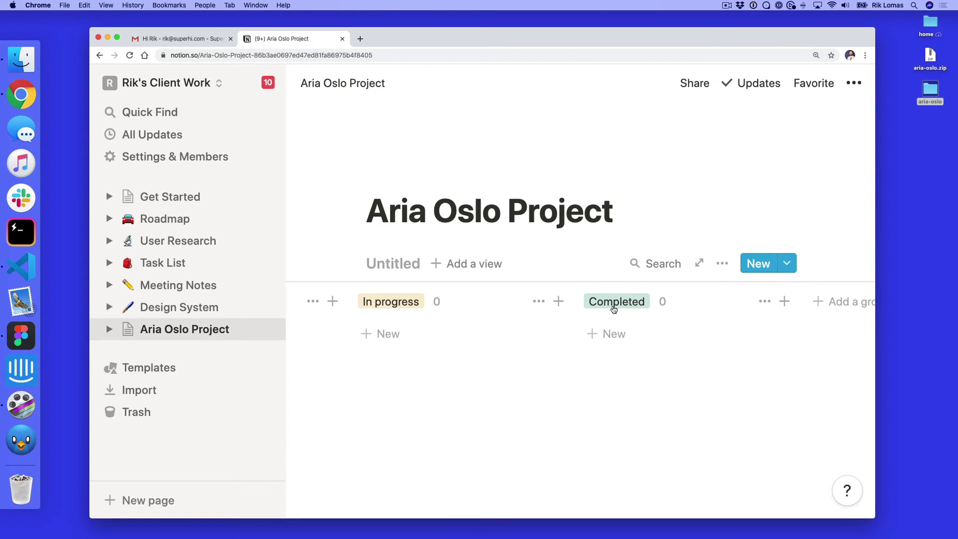
scroll(613, 310, "left", 10)
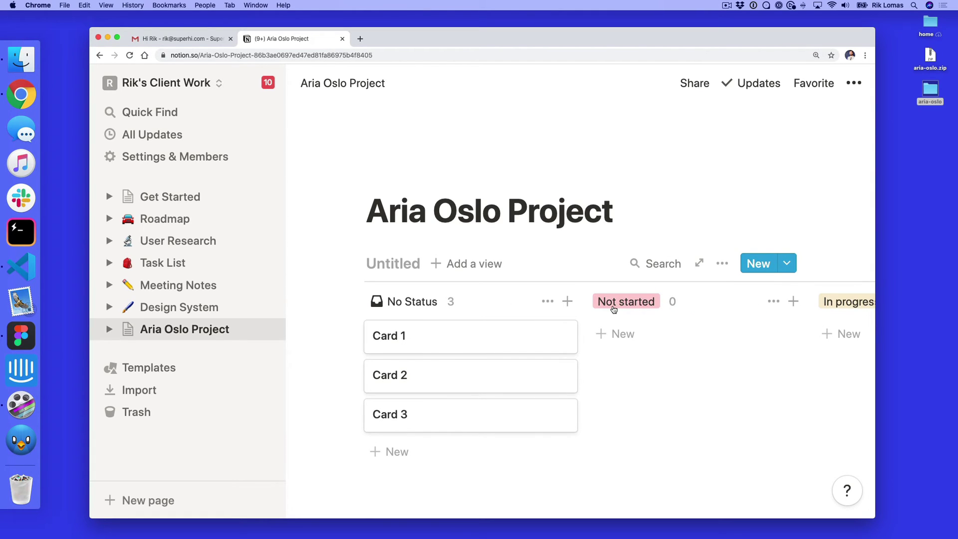
scroll(614, 309, "right", 3)
scroll(614, 309, "right", 3)
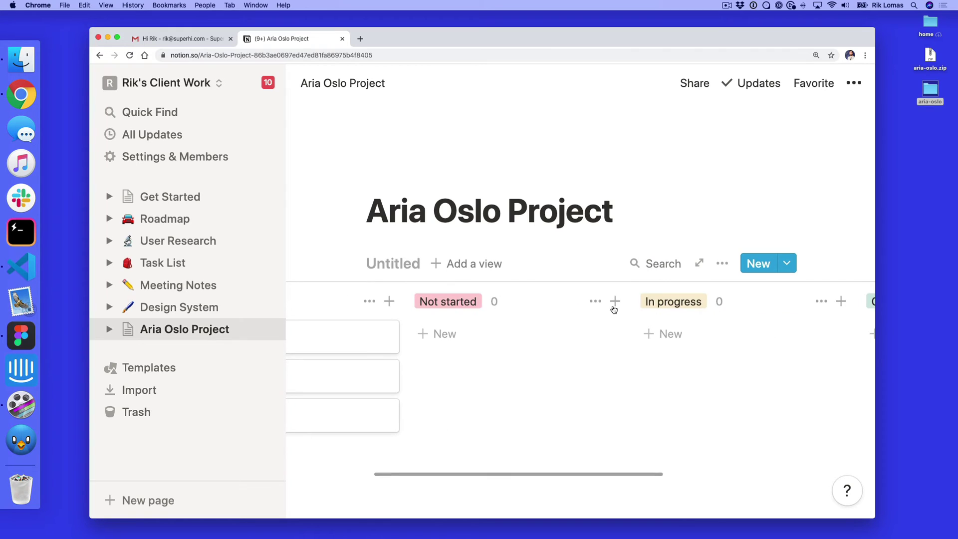
left_click(456, 302)
type("To")
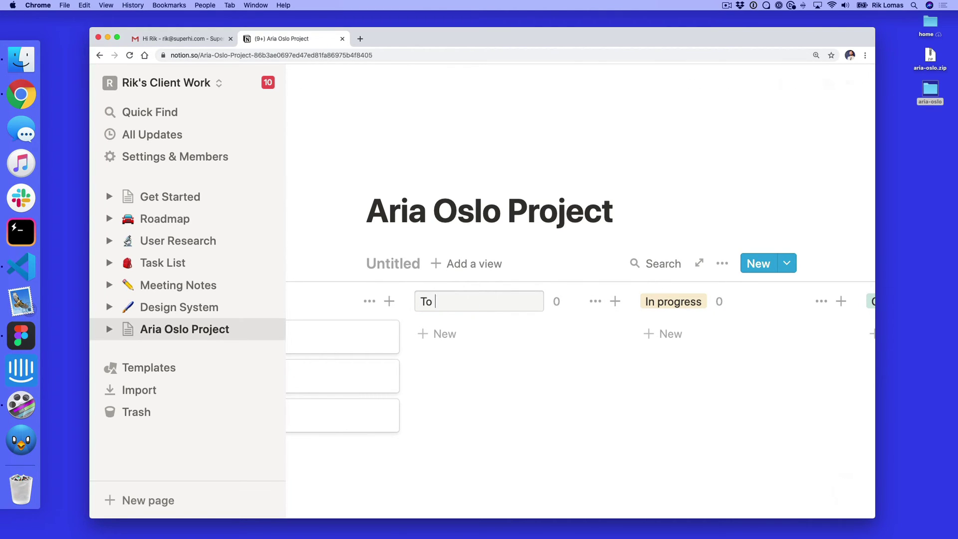
type(" Do")
key("Return")
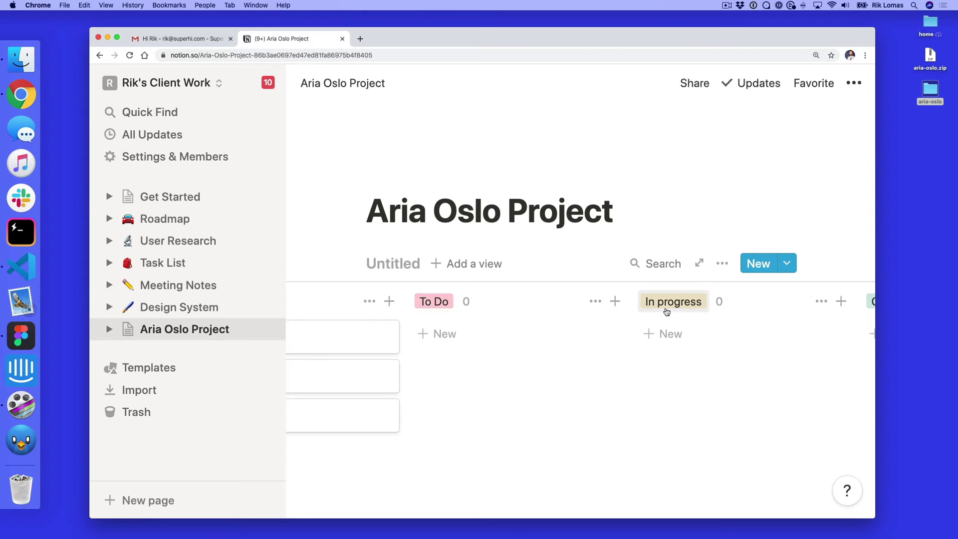
scroll(665, 309, "right", 5)
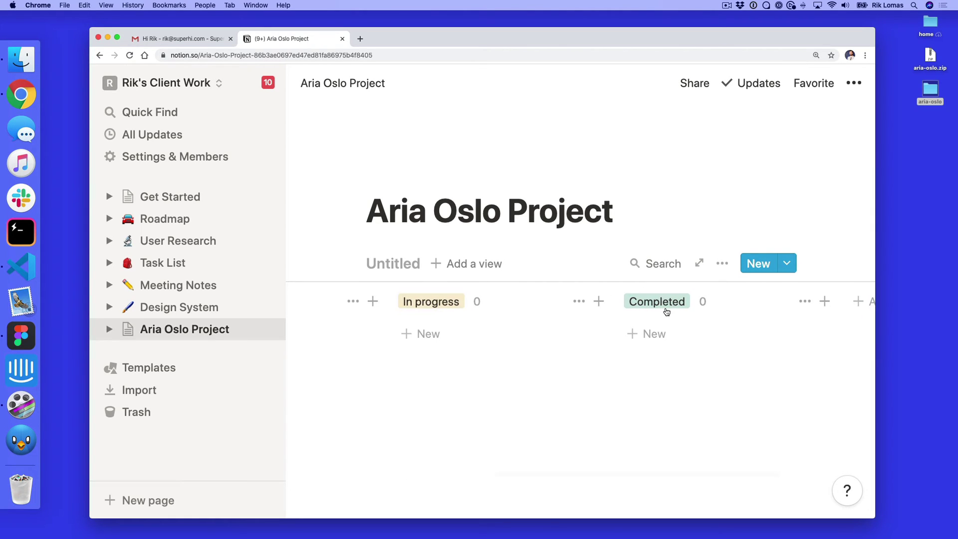
scroll(666, 312, "right", 5)
- Add an Awaiting Approval column and place it before Completed
left_click(816, 308)
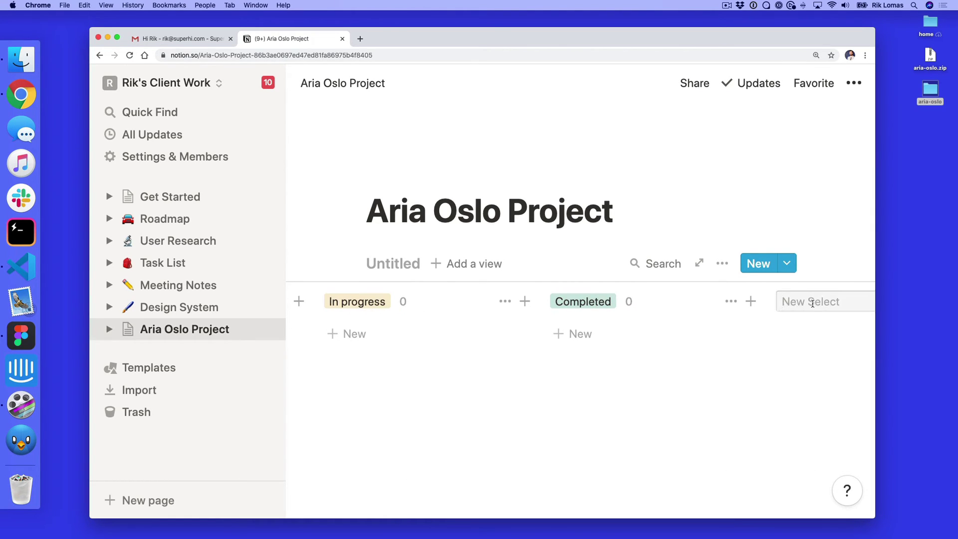
type("Awaiting ")
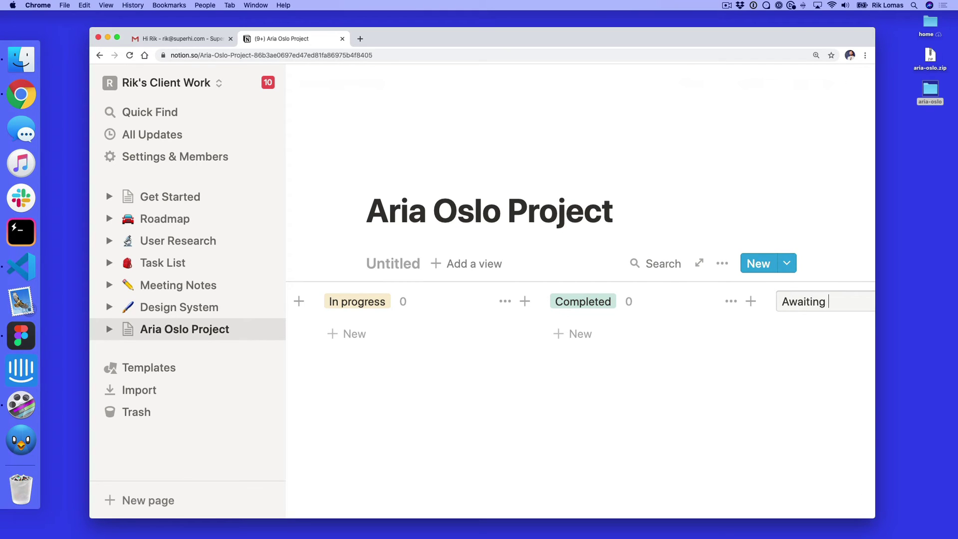
type("Approval")
key("Return")
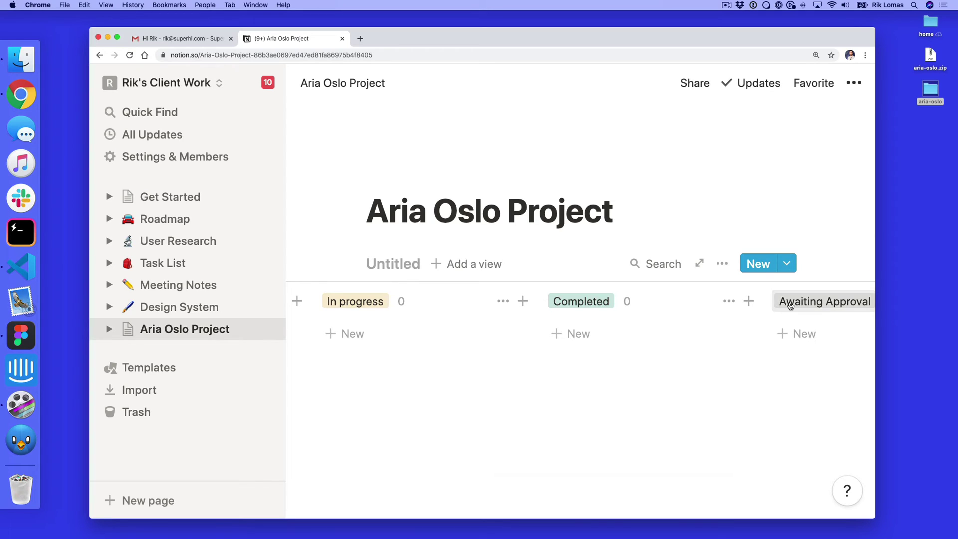
scroll(797, 304, "right", 5)
left_click_drag(801, 301, 569, 302)
scroll(518, 331, "left", 8)
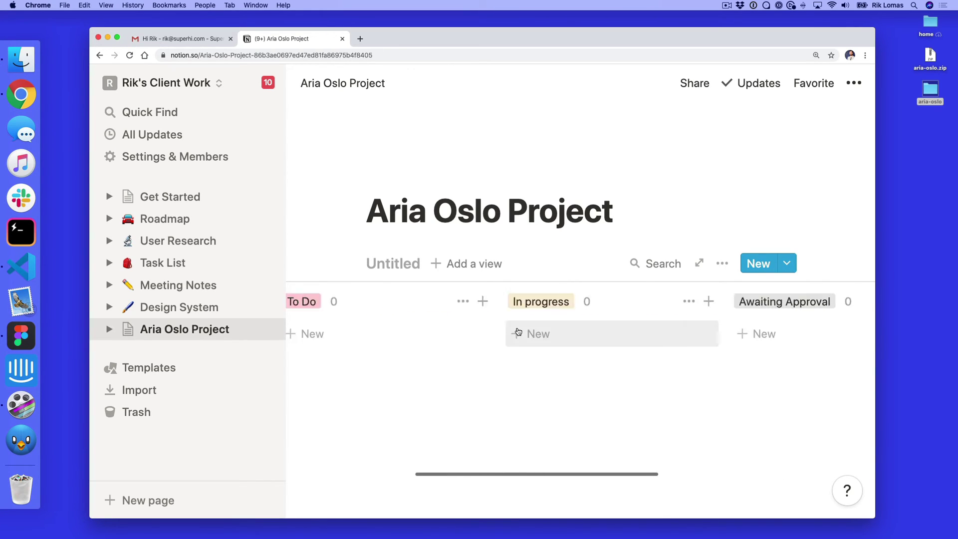
scroll(629, 309, "right", 8)
scroll(629, 310, "left", 10)
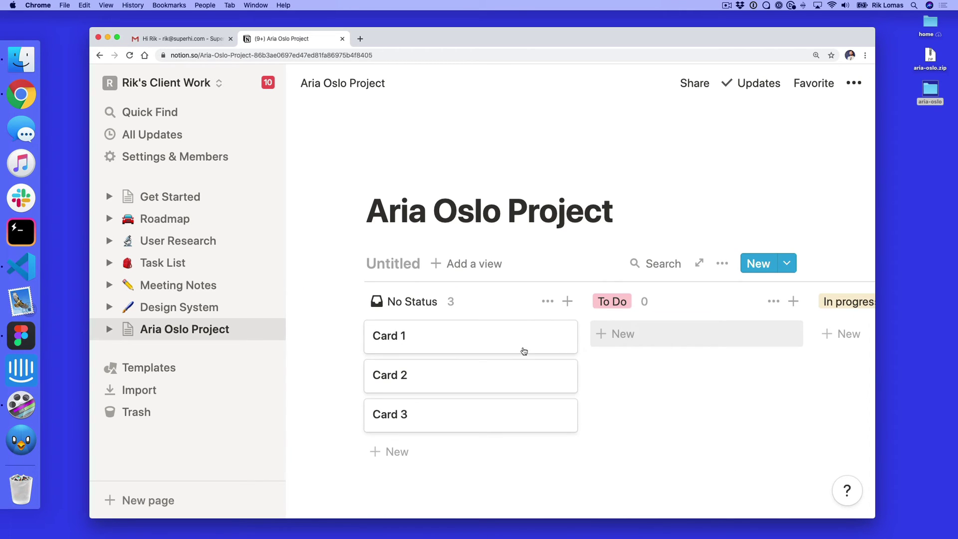
- Drag Card 1 into the status columns and retitle it 'Wireframe the site'
left_click_drag(491, 338, 690, 337)
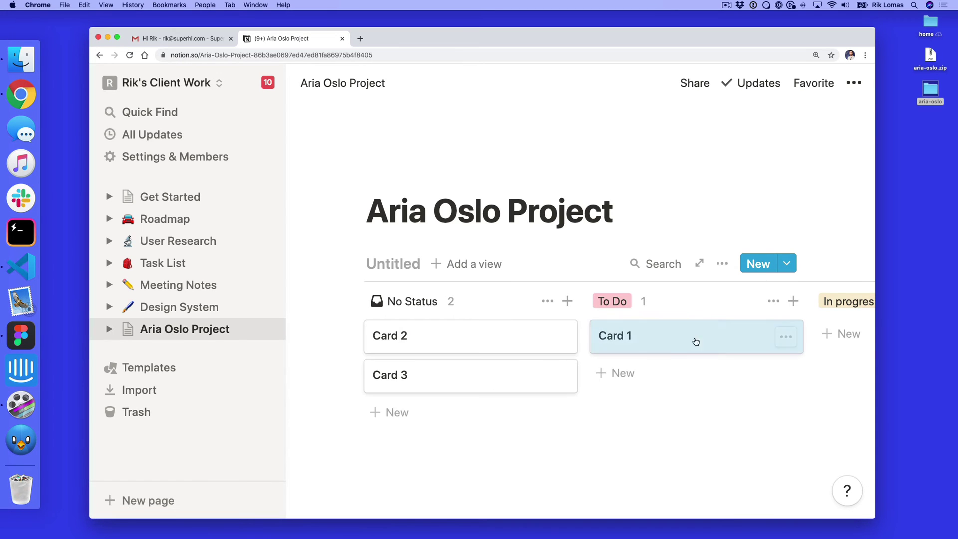
scroll(690, 345, "right", 5)
left_click_drag(584, 336, 684, 337)
scroll(685, 338, "right", 5)
left_click_drag(494, 337, 637, 337)
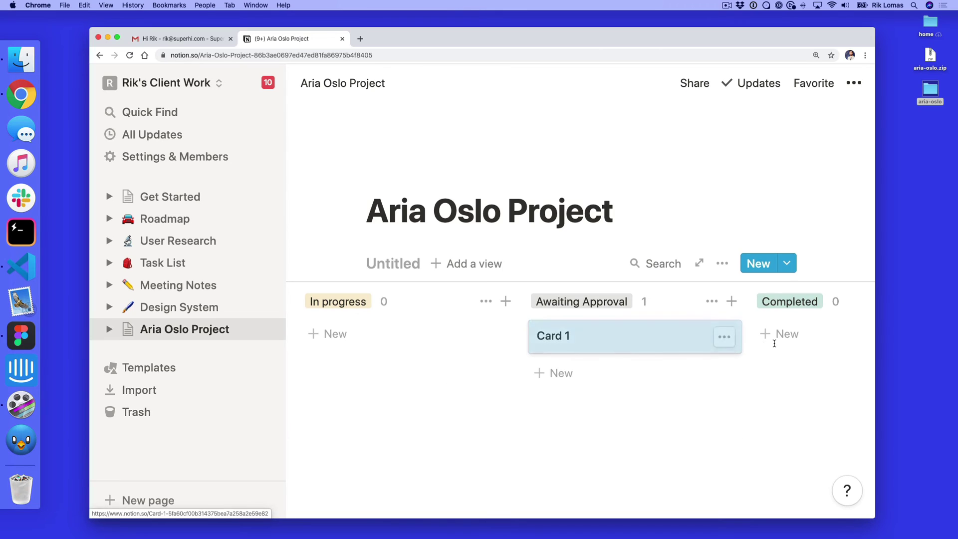
scroll(606, 355, "left", 5)
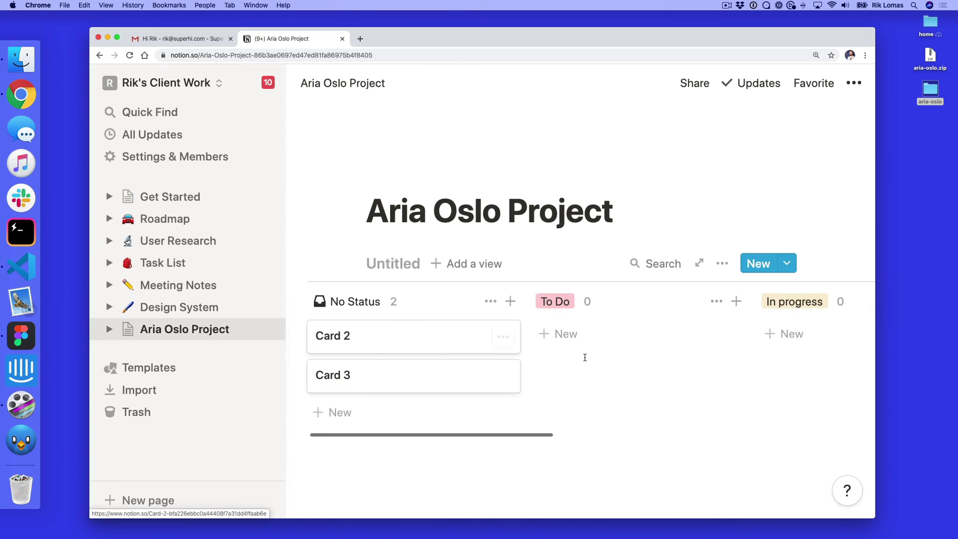
scroll(589, 358, "right", 1)
scroll(583, 344, "left", 3)
scroll(584, 344, "right", 3)
left_click_drag(794, 336, 360, 340)
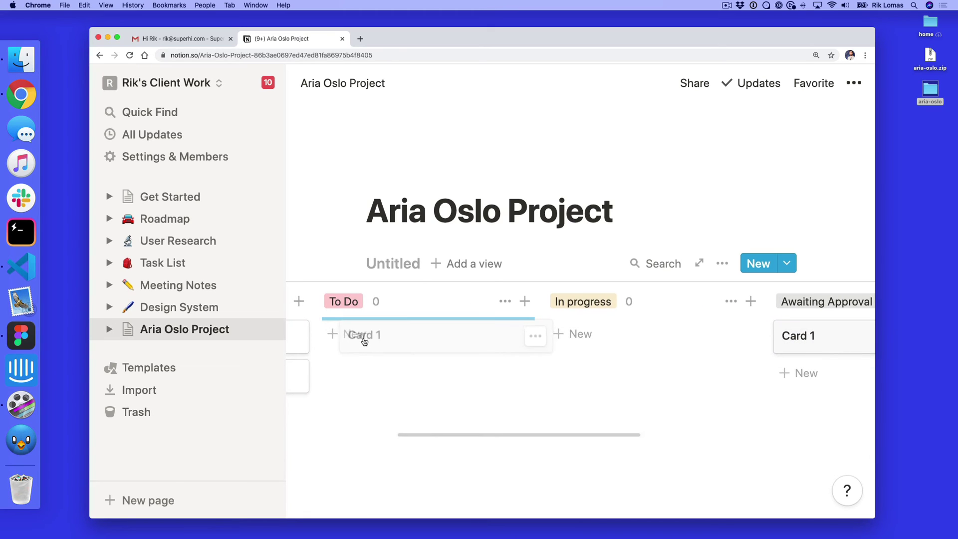
left_click(360, 340)
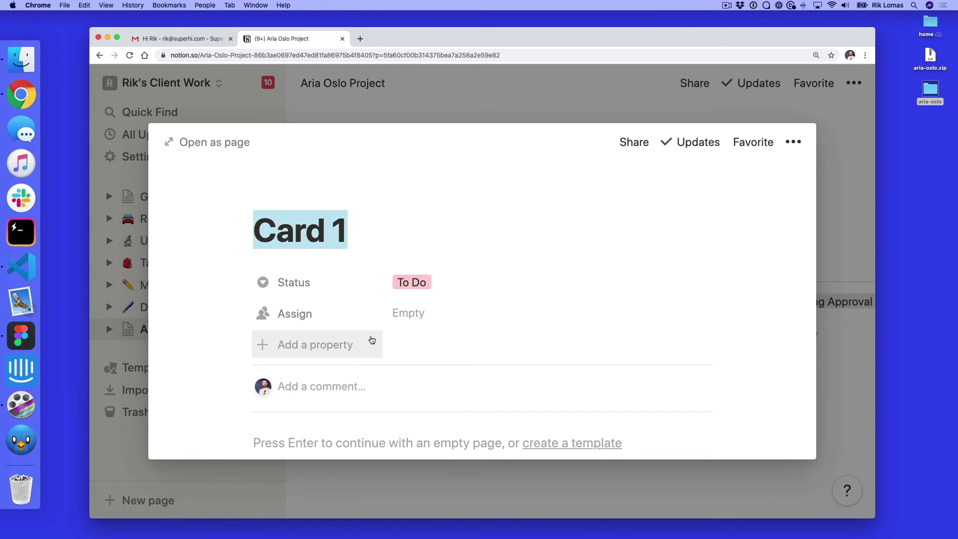
type("Wireframe ")
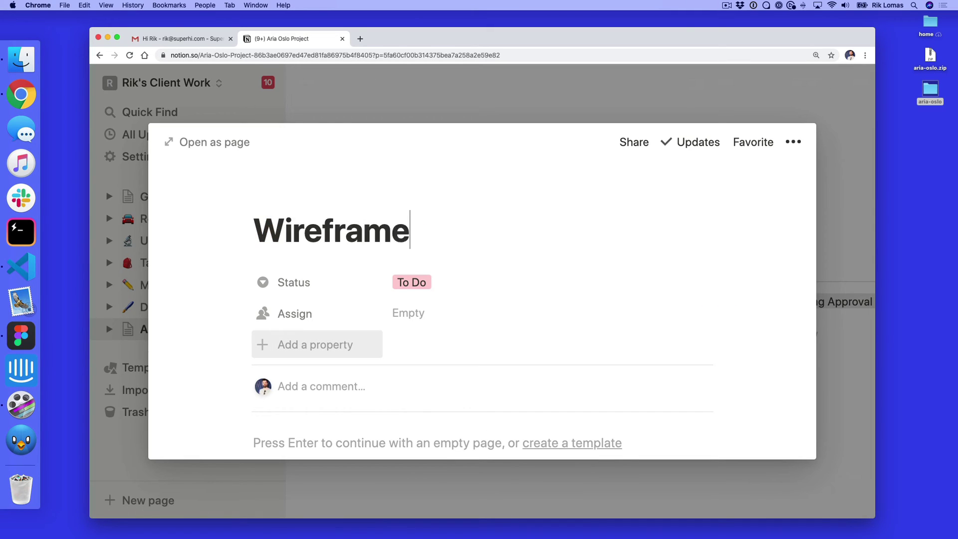
type("the site")
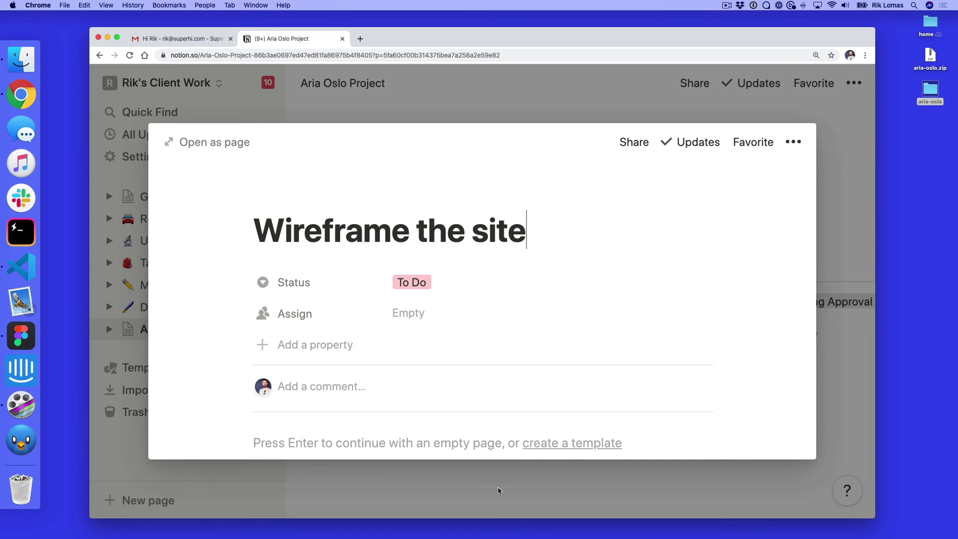
left_click(499, 491)
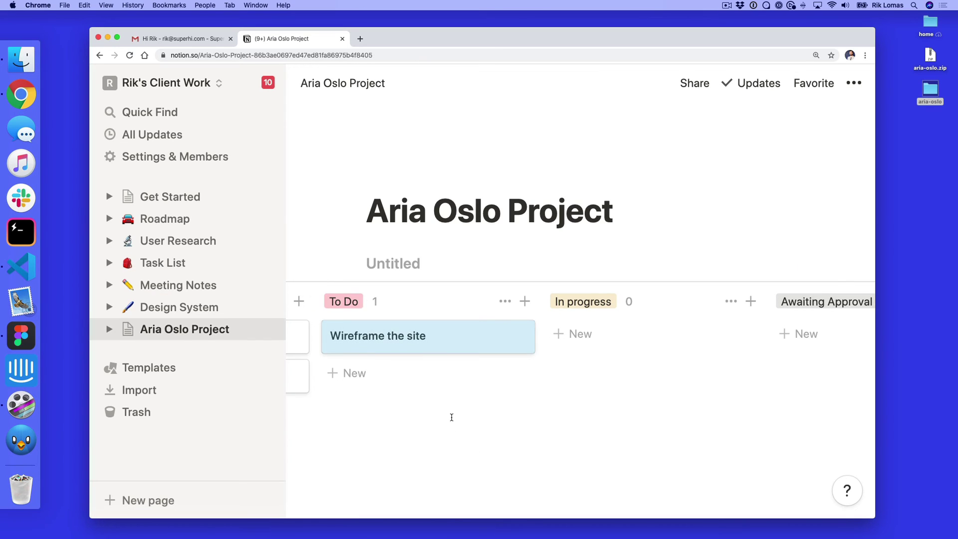
scroll(456, 415, "left", 5)
scroll(419, 389, "left", 5)
scroll(389, 361, "left", 3)
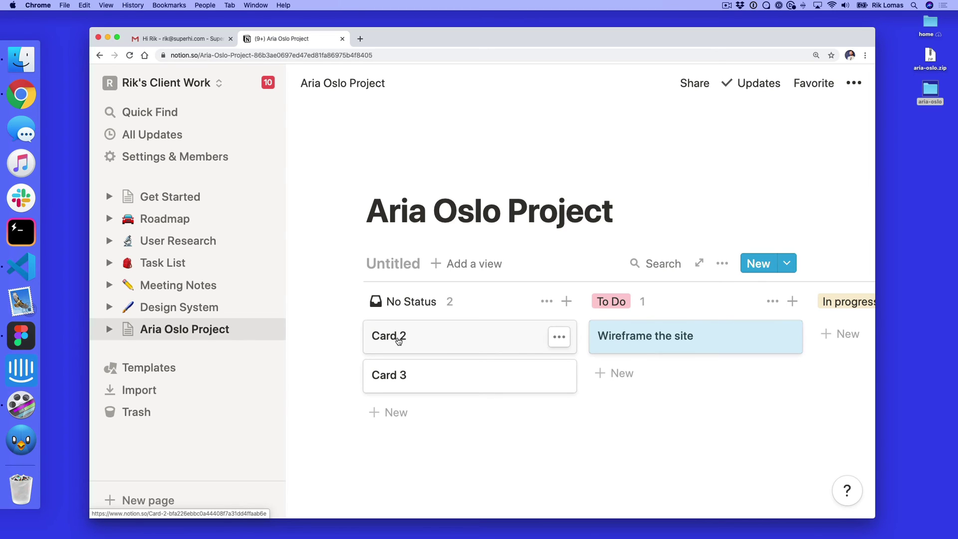
- Rename Card 2 to Logo Design and Card 3 to Brand
left_click(400, 339)
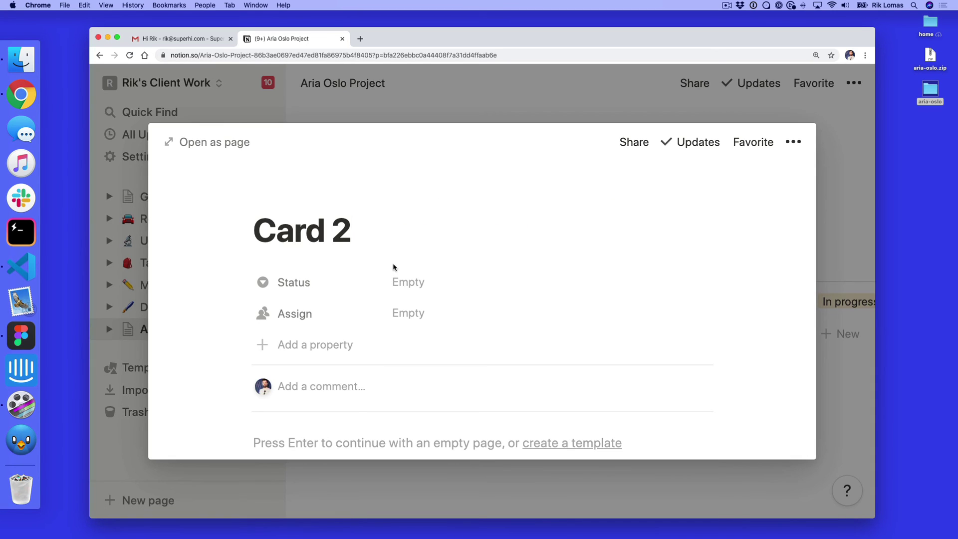
key("ctrl+a")
type("Logo Design")
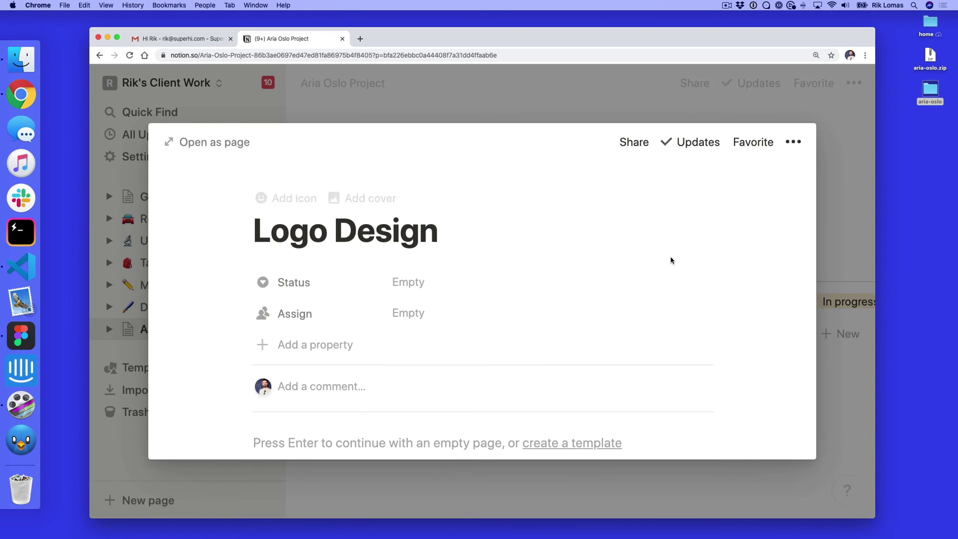
key("Escape")
left_click(389, 382)
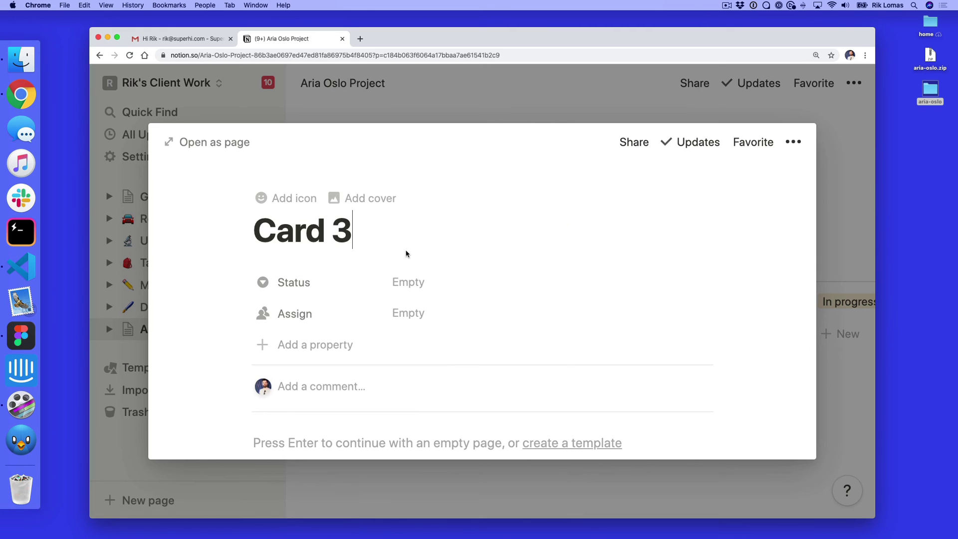
key("ctrl+a")
type("Brand")
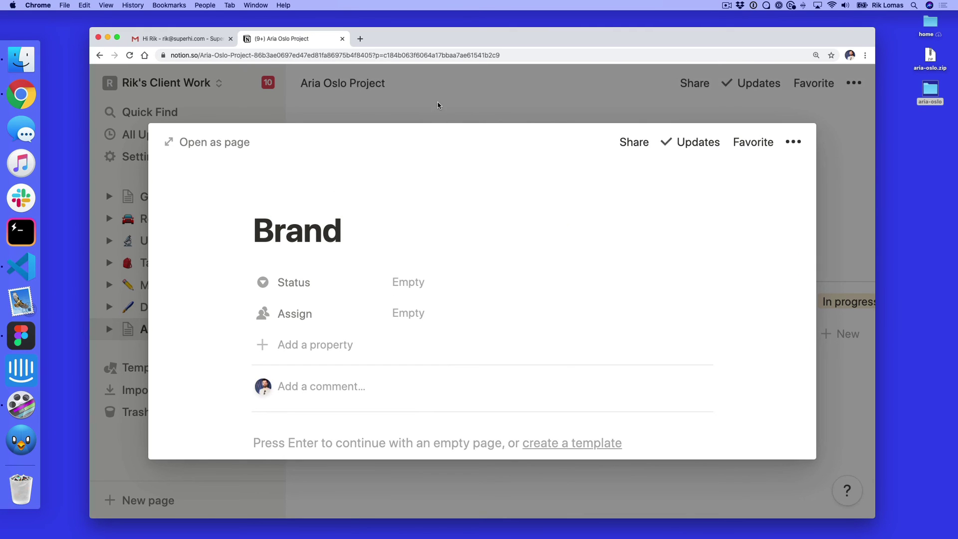
key("Escape")
- Add two No Status cards named Web layout and Coding of the site
left_click(403, 413)
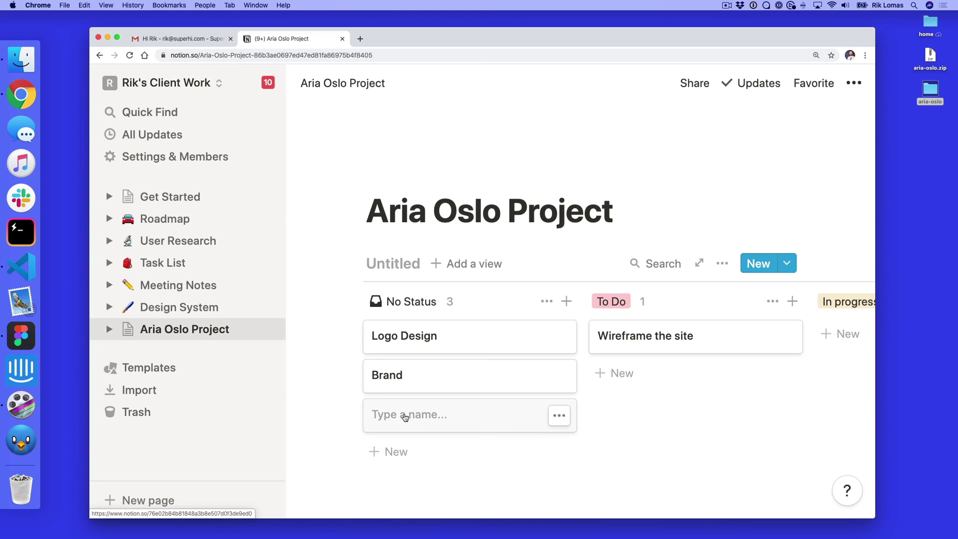
type("Web layout")
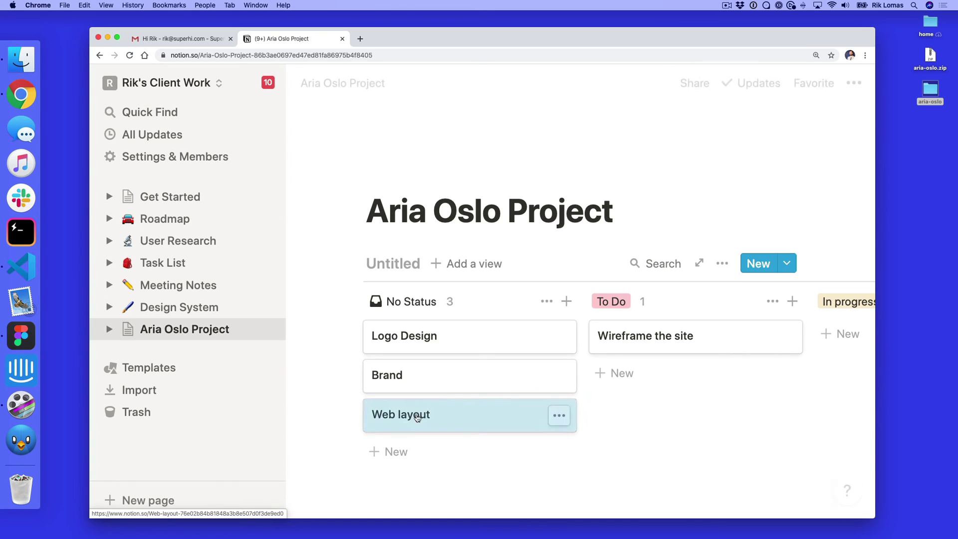
left_click(395, 452)
type("Coding of teh")
key("BackSpace")
key("BackSpace")
type("he site")
key("Return")
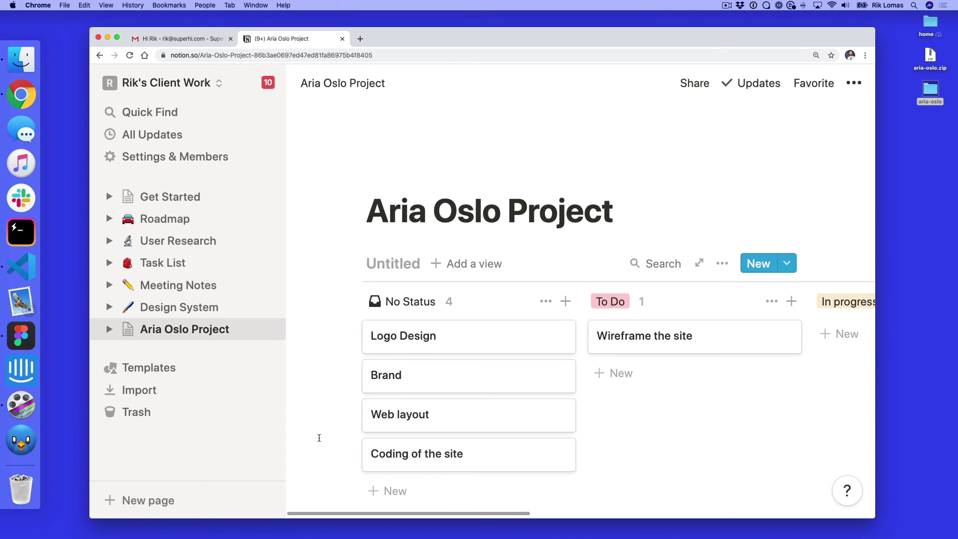
mouse_move(645, 336)
scroll(622, 337, "right", 4)
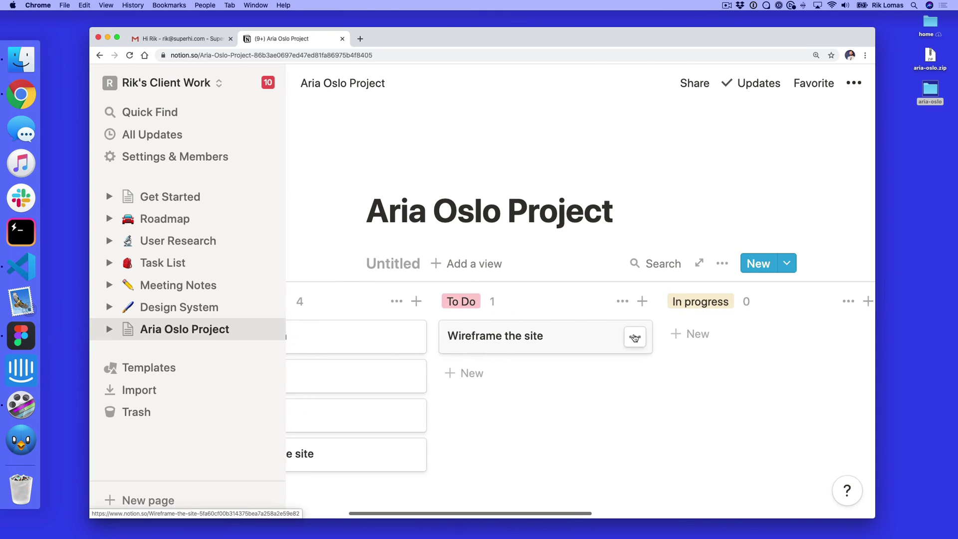
scroll(700, 341, "right", 6)
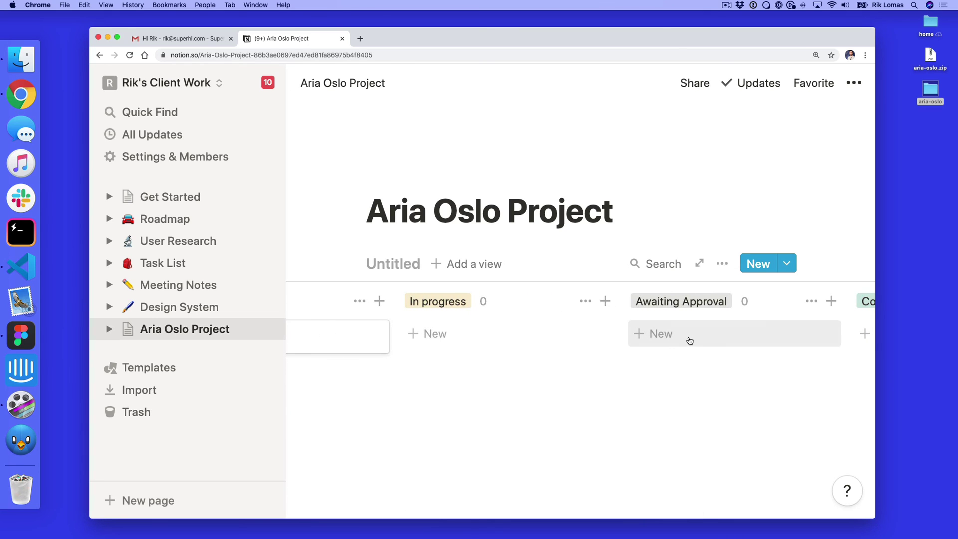
scroll(689, 341, "left", 8)
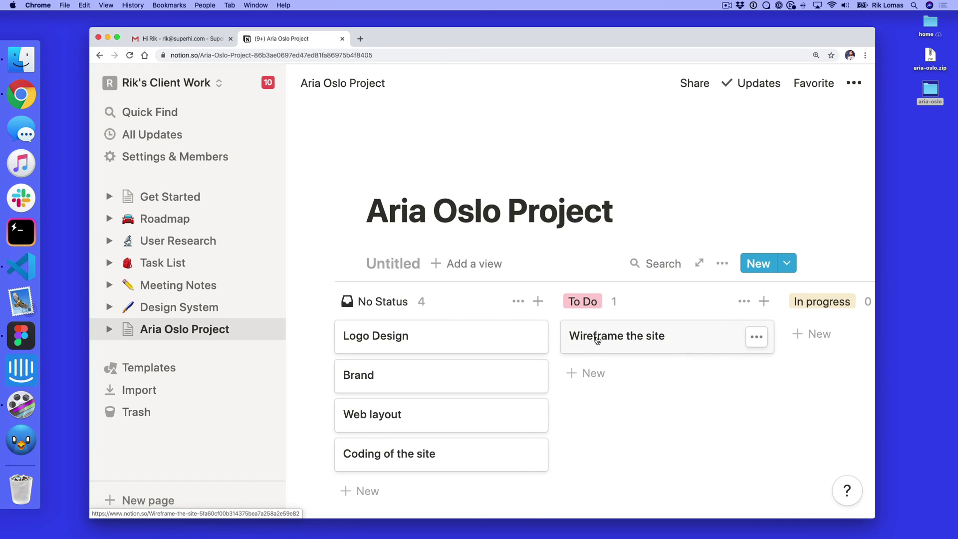
scroll(597, 338, "right", 2)
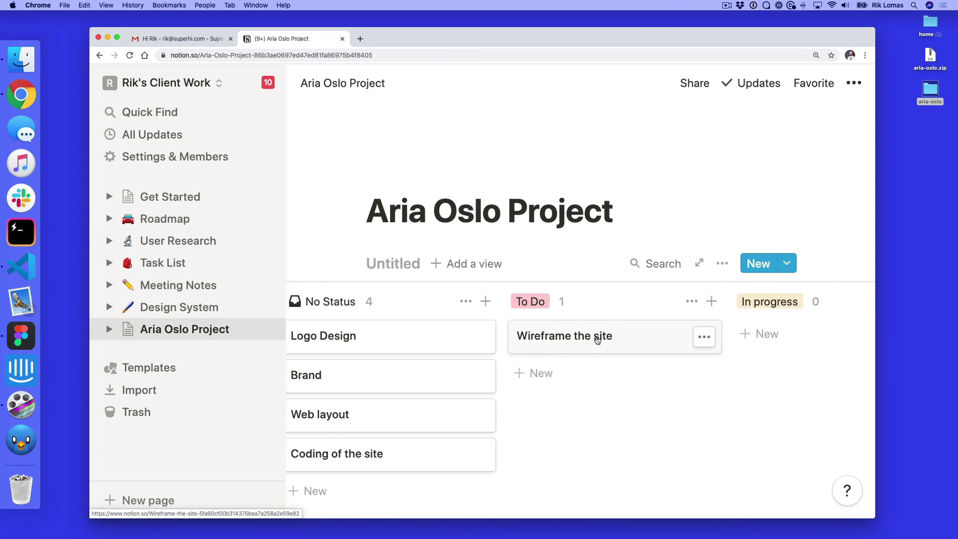
scroll(600, 342, "left", 3)
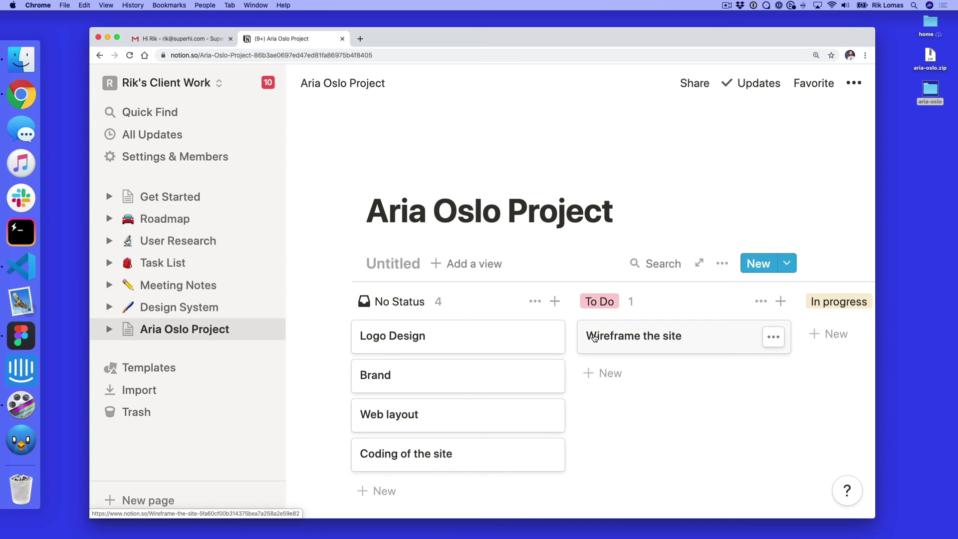
scroll(593, 336, "right", 6)
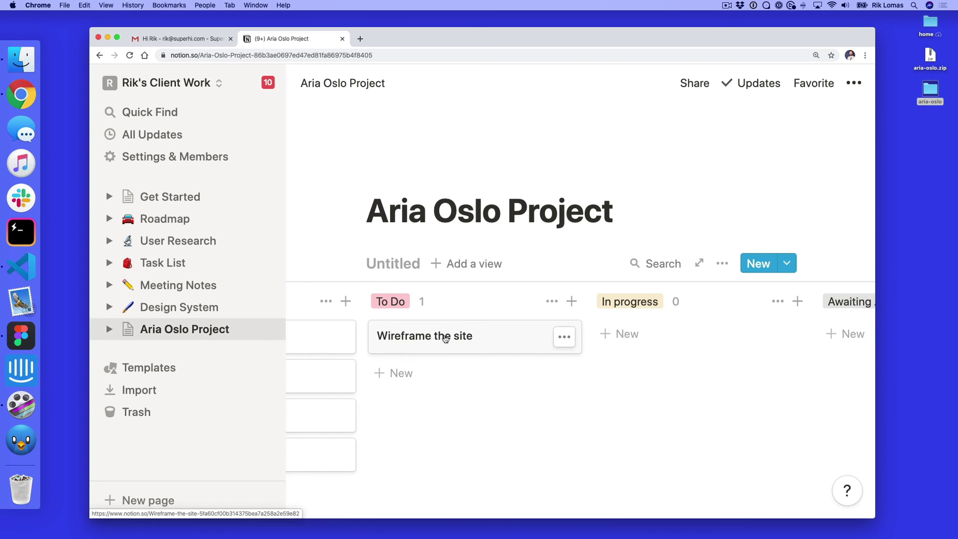
- Drag the 'Wireframe the site' card from To Do into In progress
left_click_drag(443, 338, 678, 343)
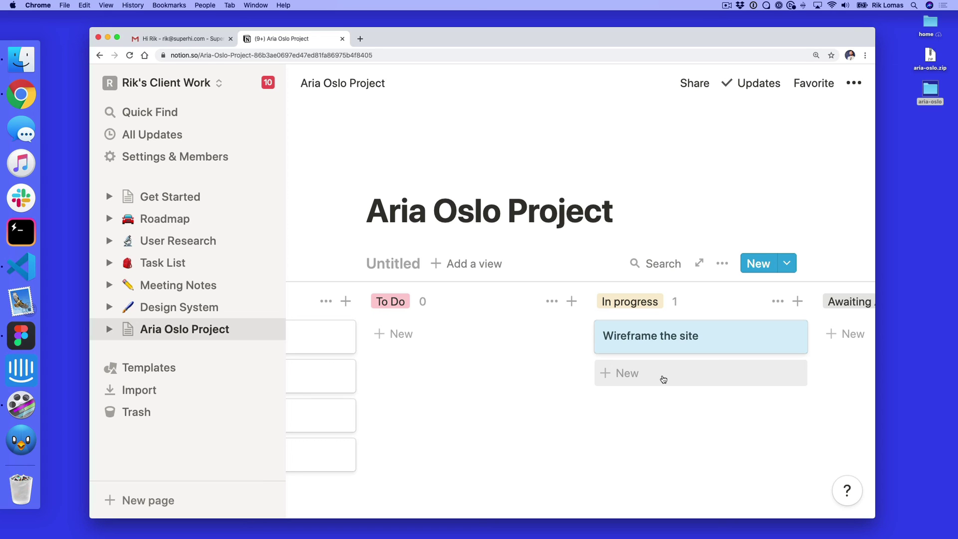
scroll(663, 379, "left", 5)
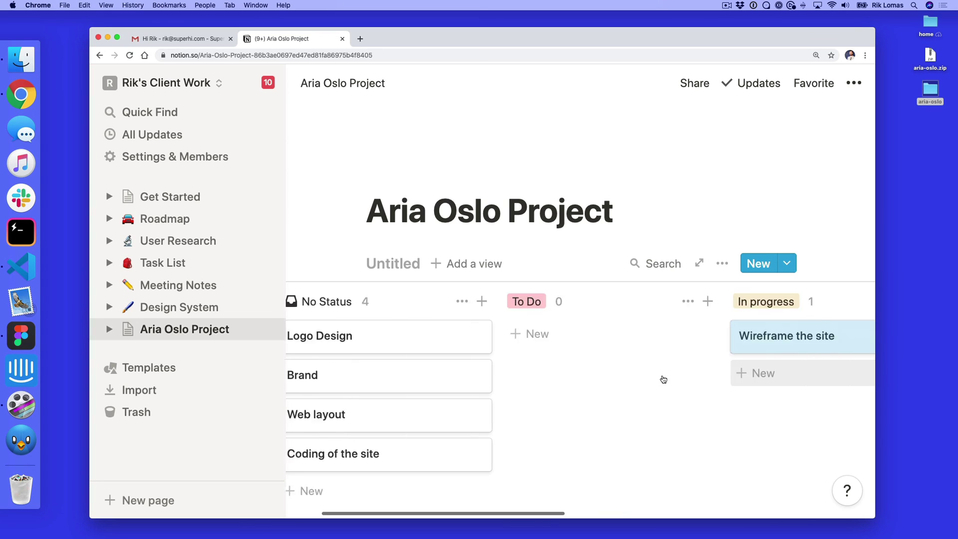
scroll(664, 380, "right", 3)
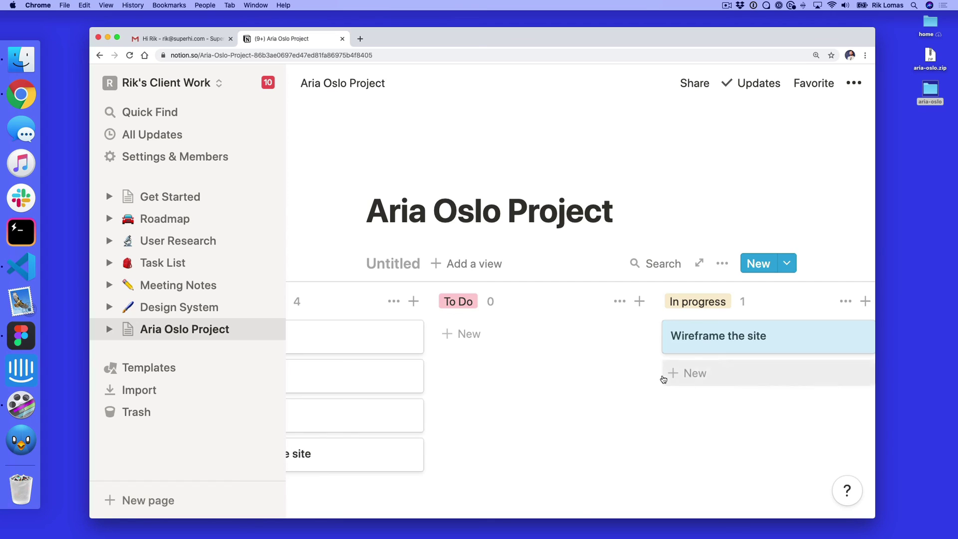
scroll(664, 380, "left", 5)
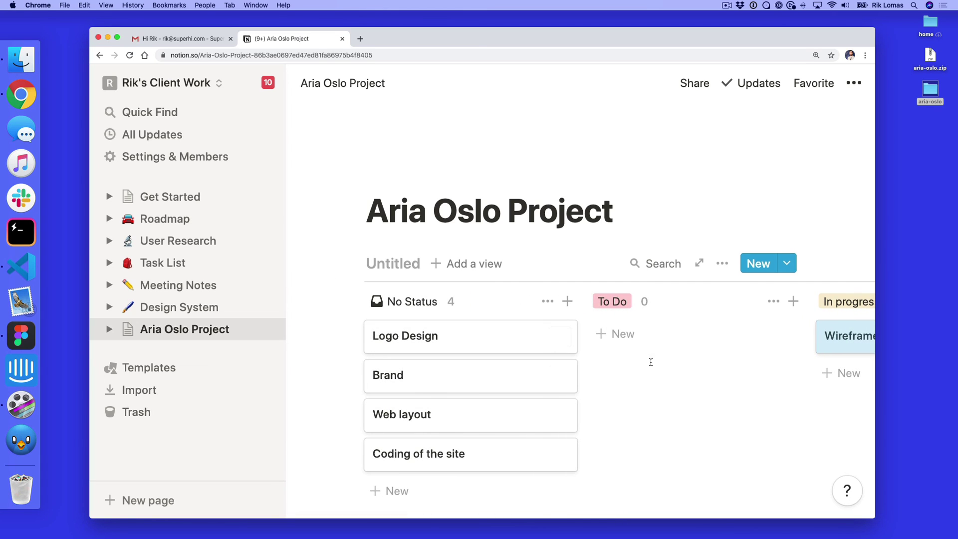